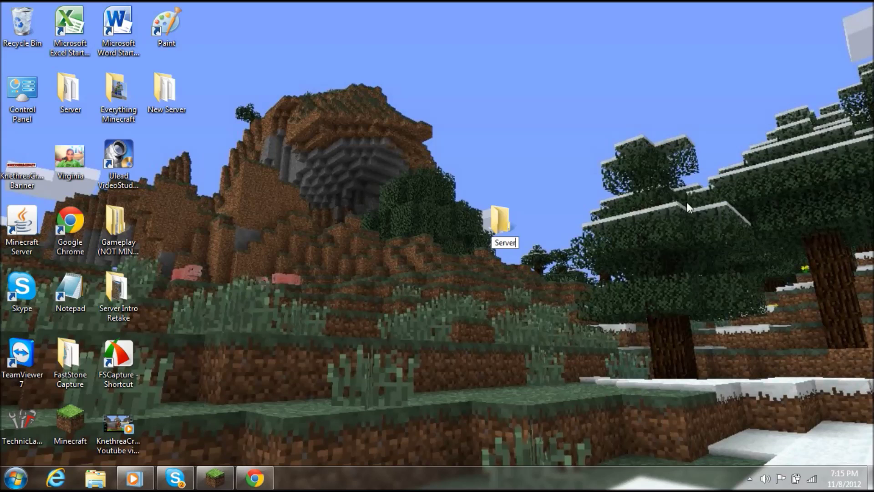
# Name the new desktop folder "Server For Youtube Setup" and open it
pyautogui.write('For Youtube Set')
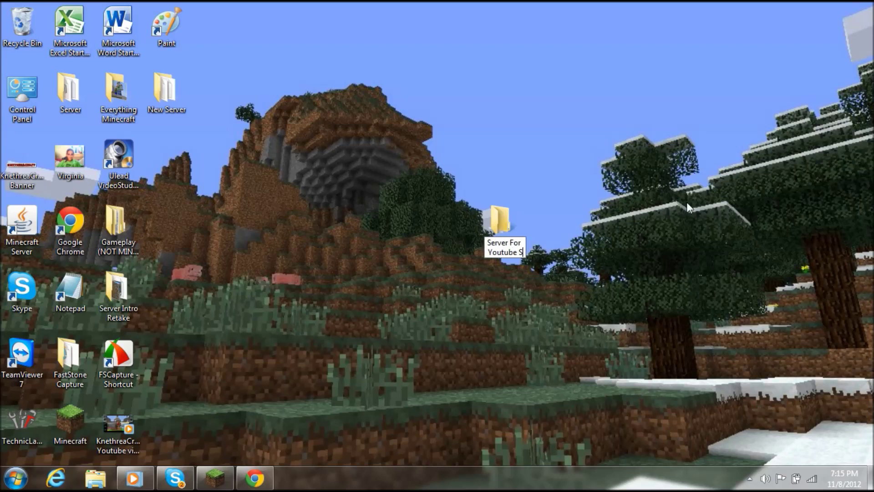
pyautogui.write('up')
pyautogui.press('Return')
pyautogui.click(682, 321)
pyautogui.doubleClick(502, 235)
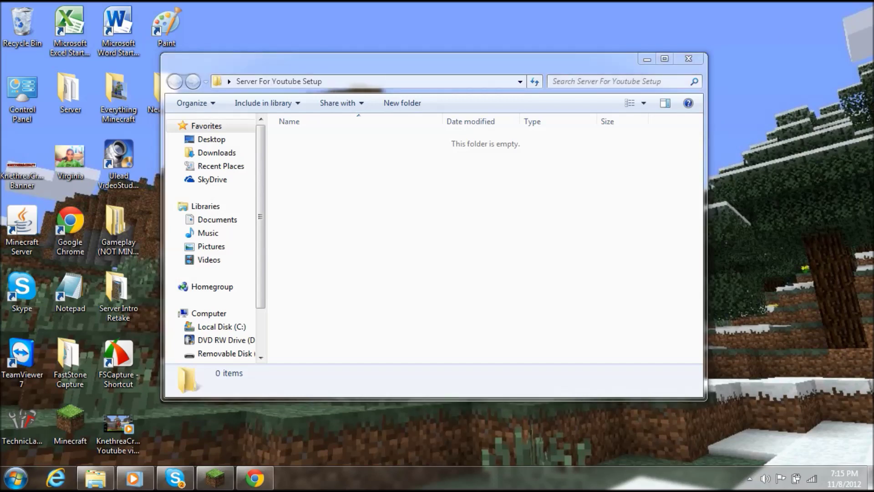
# Download the CraftBukkit beta build 1.4.2-R0.2 from dl.bukkit.org/downloads/craftbukkit/ and minimize the browser
pyautogui.moveTo(865, 27); pyautogui.dragTo(183, 46)
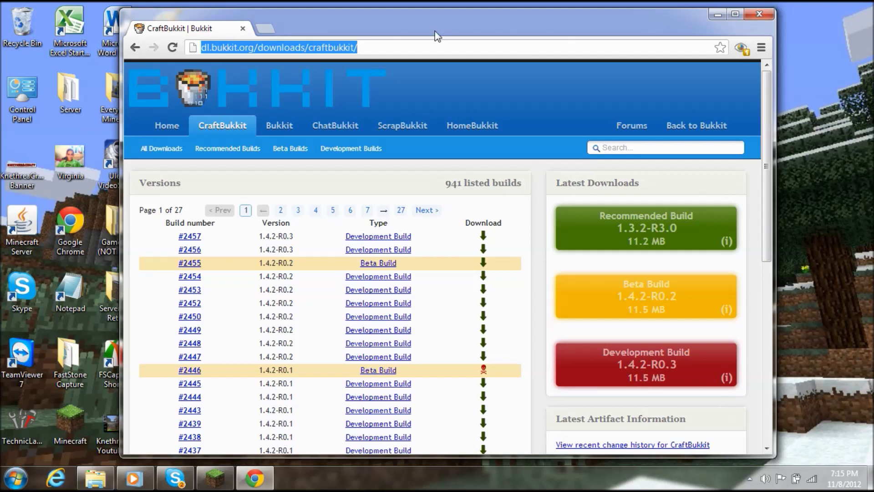
pyautogui.rightClick(338, 47)
pyautogui.click(444, 87)
pyautogui.scroll(-3, 587, 141)
pyautogui.scroll(3, 587, 140)
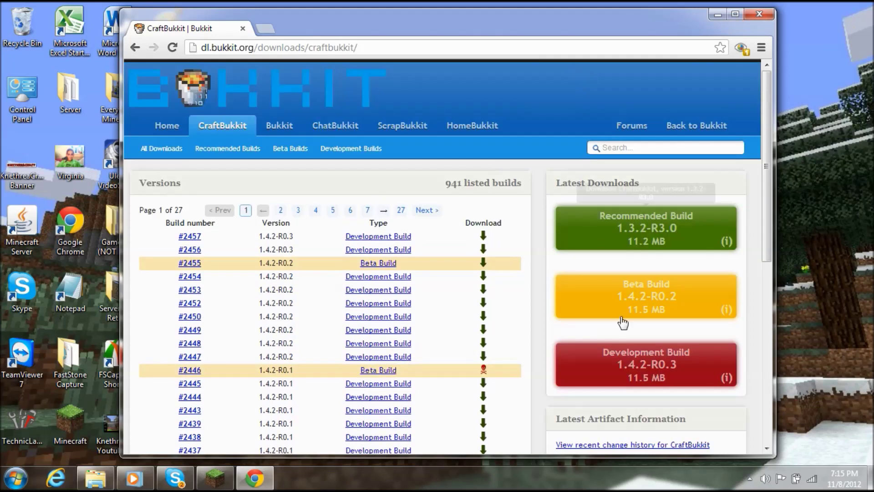
pyautogui.scroll(-1, 555, 264)
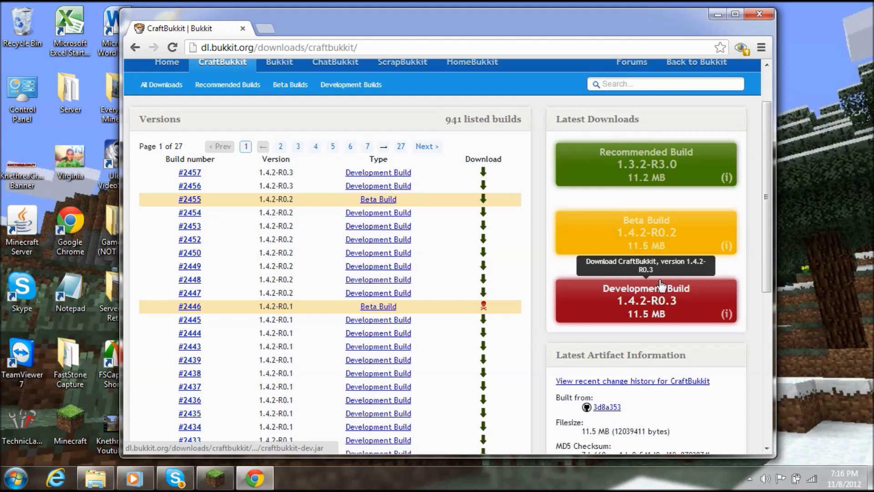
pyautogui.click(666, 252)
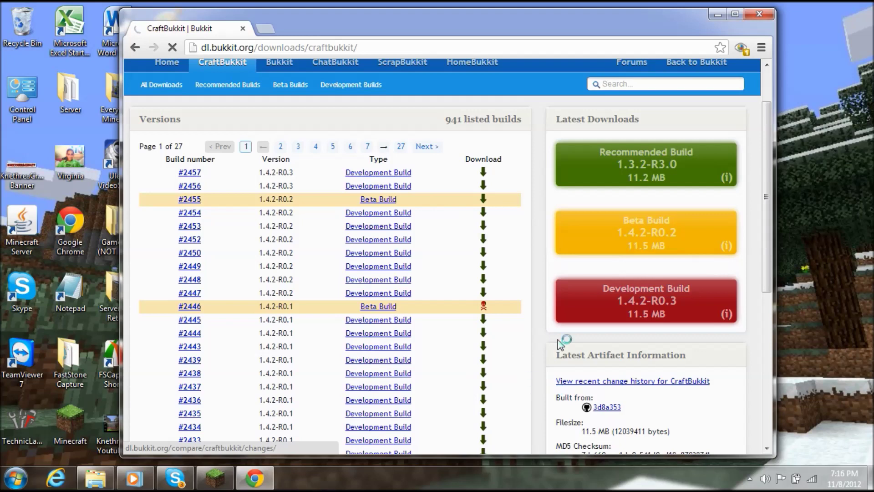
pyautogui.click(714, 15)
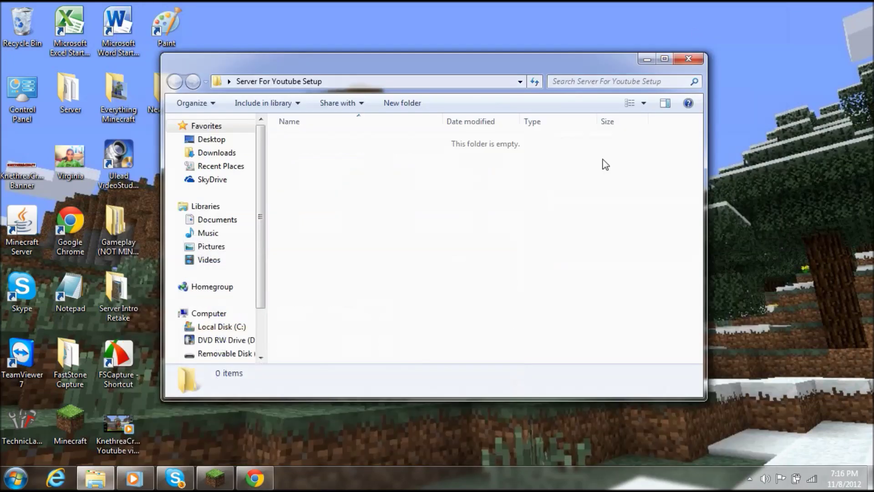
# In a new Notepad document, paste the script "java -Xms1024m -Xmx1024m -jar craftbukkit.jar -o true" with PAUSE on the second line
pyautogui.click(17, 477)
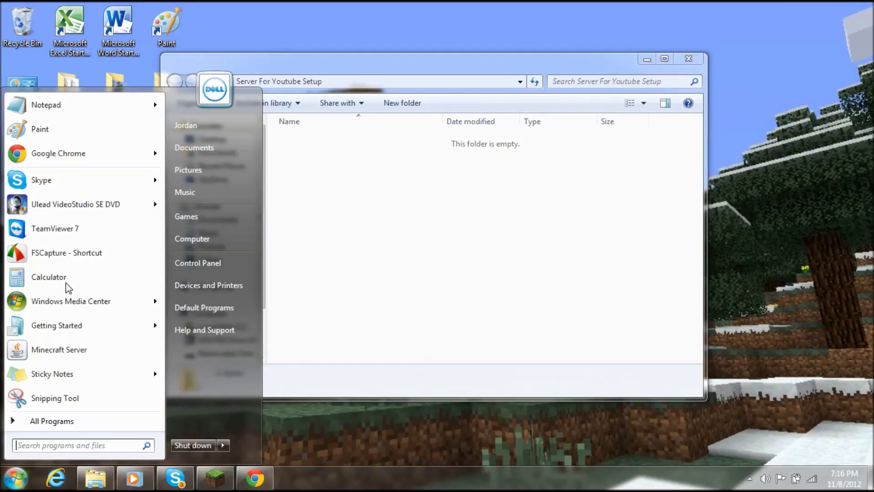
pyautogui.click(75, 108)
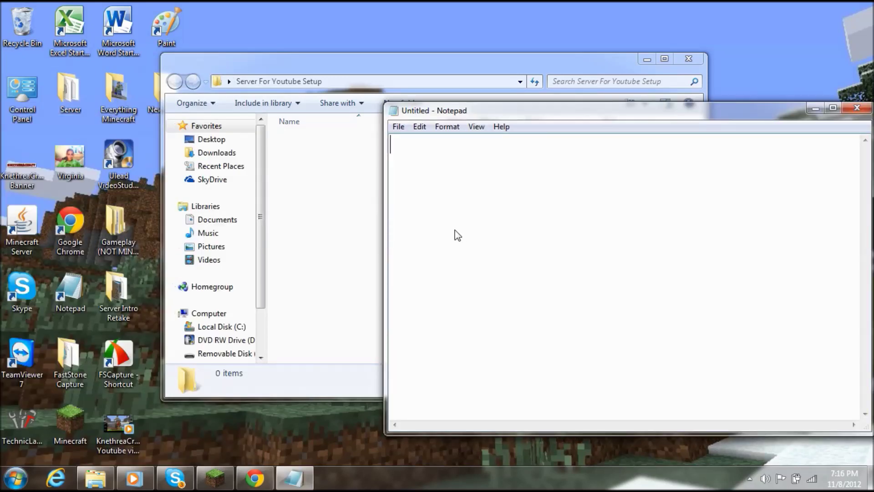
pyautogui.rightClick(455, 230)
pyautogui.click(474, 280)
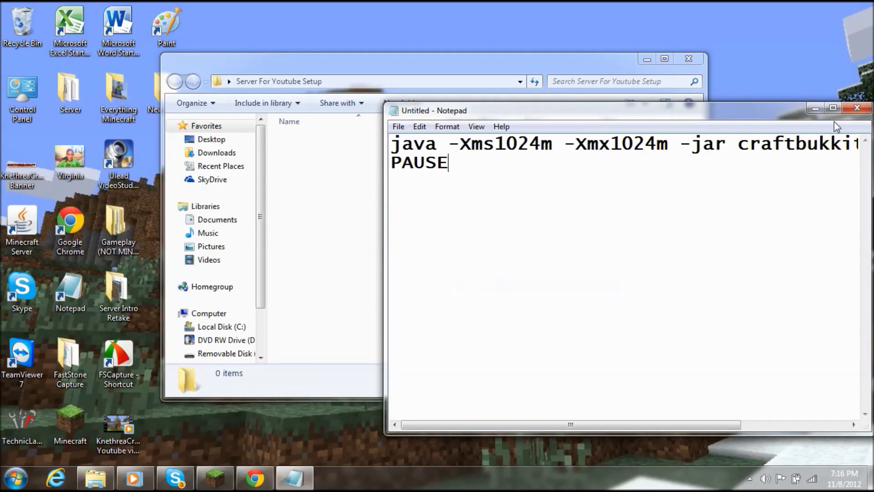
pyautogui.click(833, 108)
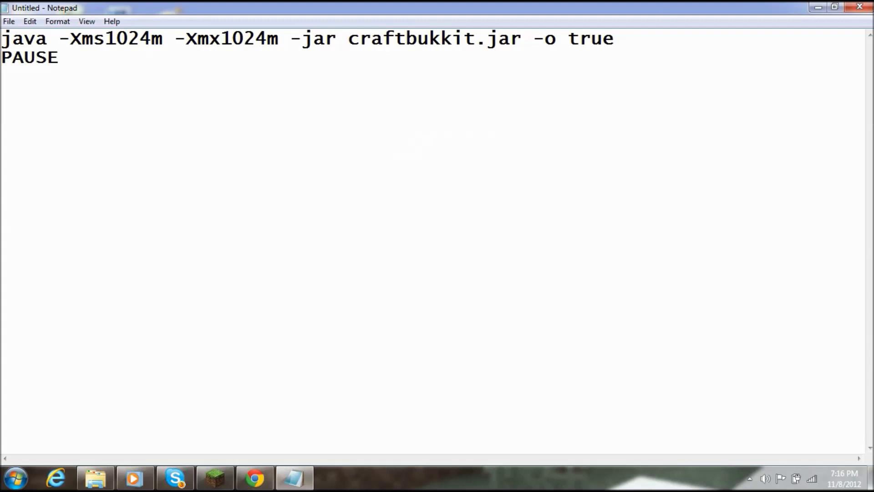
# Save the script to the Desktop as Start.bat with the file type All Files
pyautogui.click(10, 21)
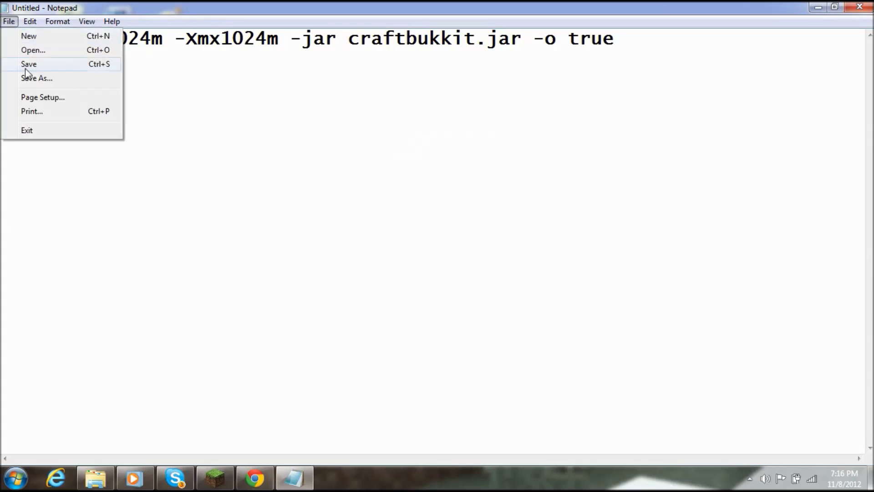
pyautogui.click(27, 78)
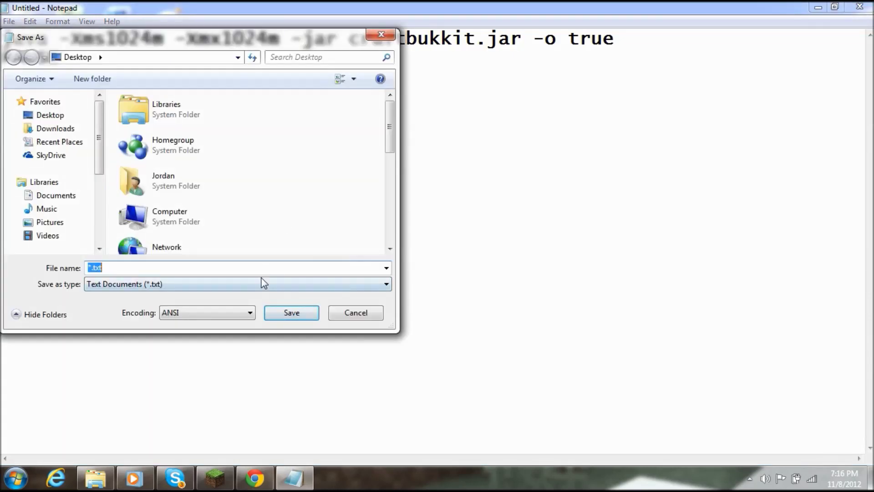
pyautogui.write('St')
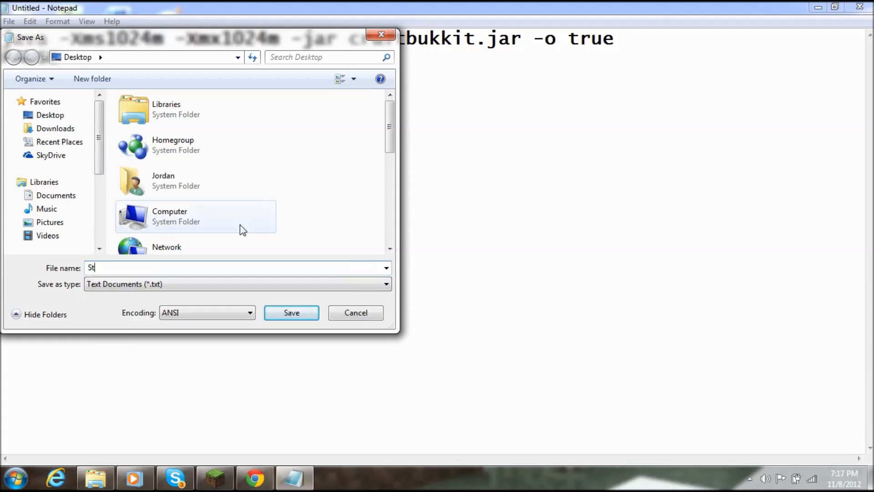
pyautogui.write('art.bat')
pyautogui.click(112, 286)
pyautogui.click(116, 306)
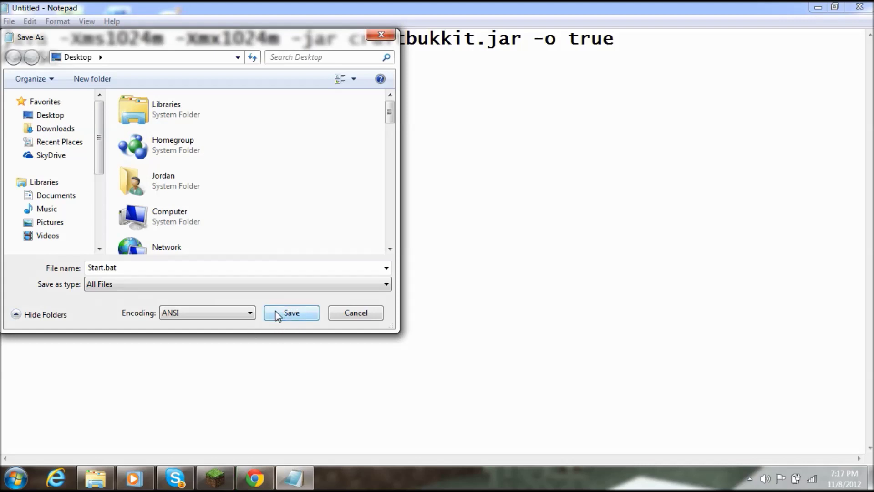
pyautogui.click(57, 116)
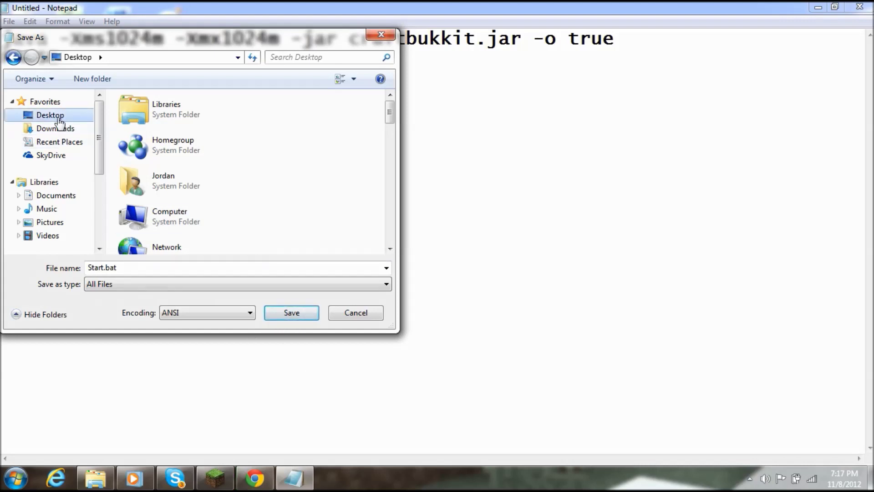
pyautogui.click(294, 317)
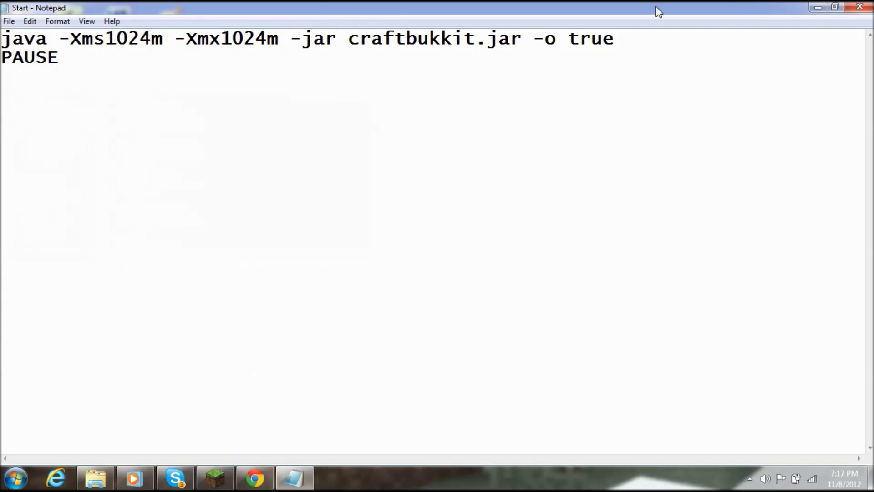
# Close Notepad and move the Start batch file from the desktop into the Server For Youtube Setup folder
pyautogui.click(860, 6)
pyautogui.moveTo(470, 72); pyautogui.dragTo(593, 61)
pyautogui.moveTo(194, 225); pyautogui.dragTo(504, 158)
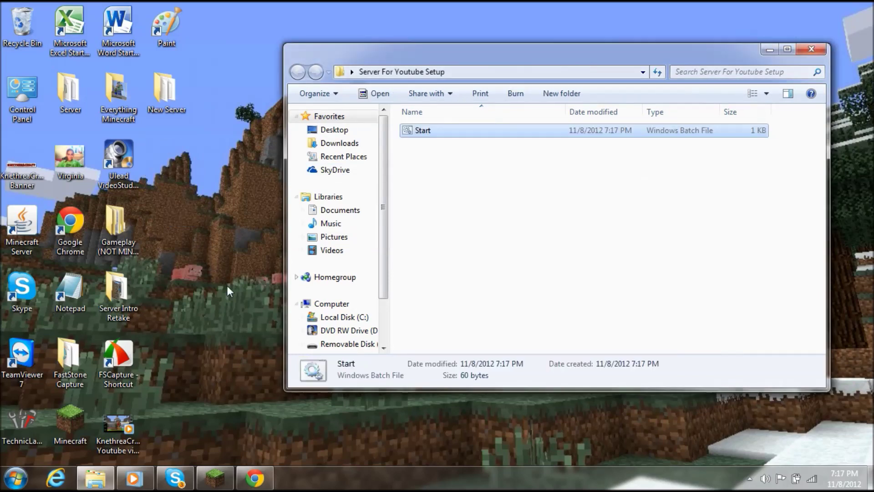
# In Chrome's downloads list, keep the flagged file craftbukkit-1.4.2-R0.2 (1).jar and confirm the download
pyautogui.click(255, 478)
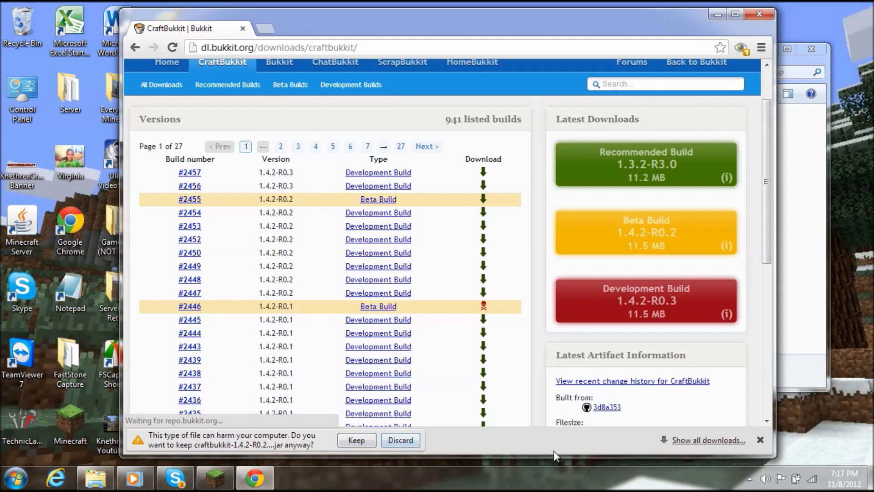
pyautogui.click(722, 440)
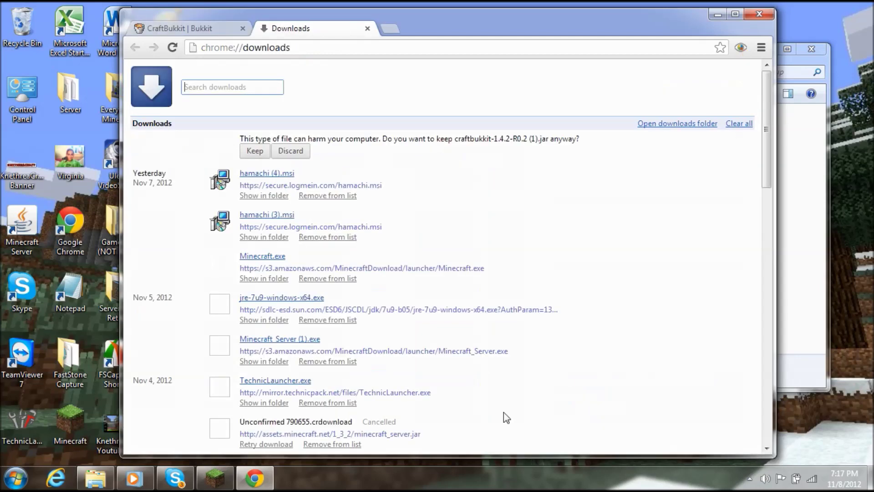
pyautogui.click(256, 151)
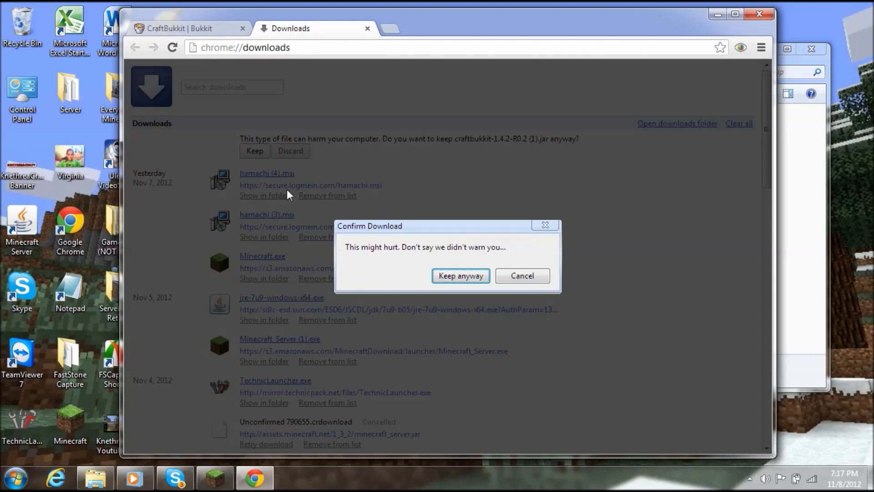
pyautogui.click(458, 281)
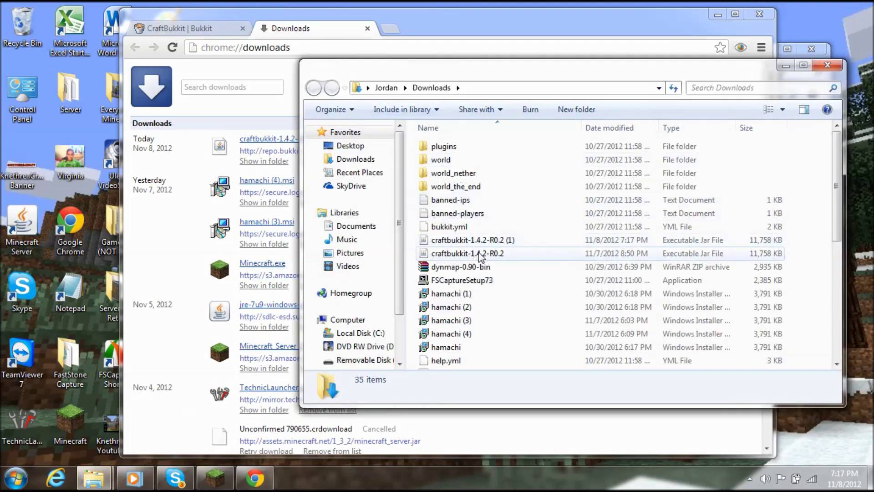
# Copy craftbukkit-1.4.2-R0.2 (1) from the Downloads folder into the Server For Youtube Setup folder, closing the Downloads and browser windows
pyautogui.click(483, 240)
pyautogui.rightClick(487, 240)
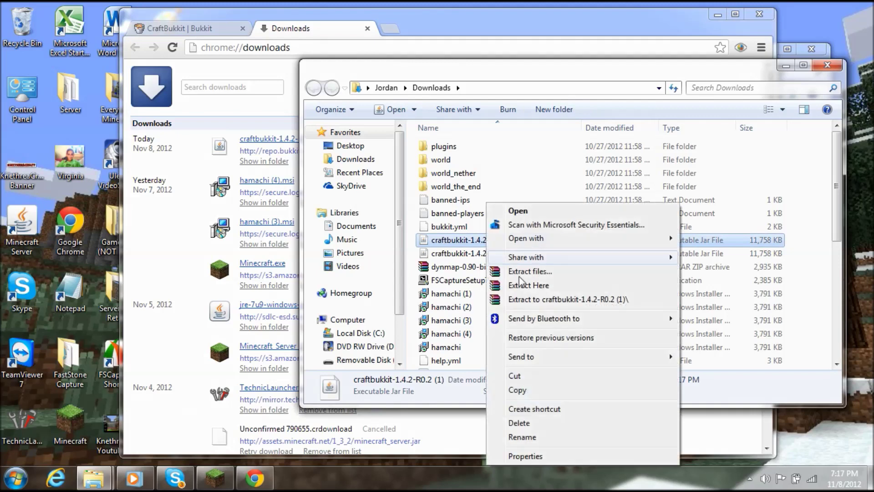
pyautogui.click(545, 397)
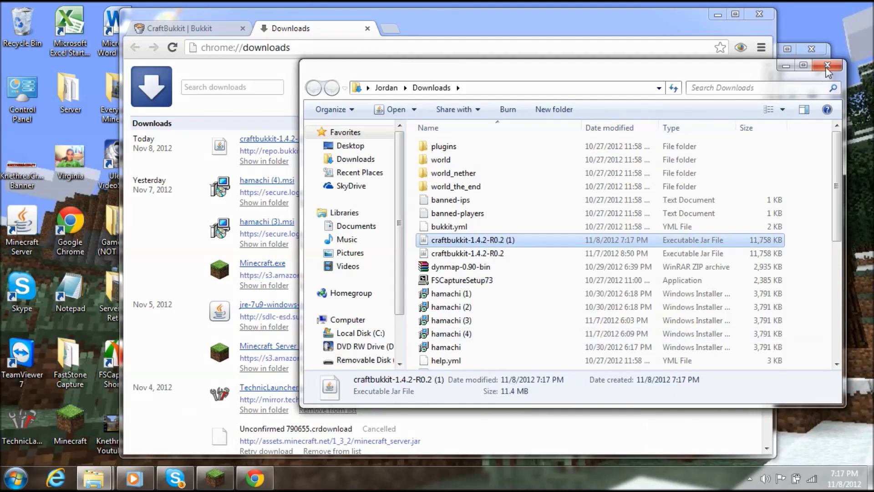
pyautogui.click(827, 67)
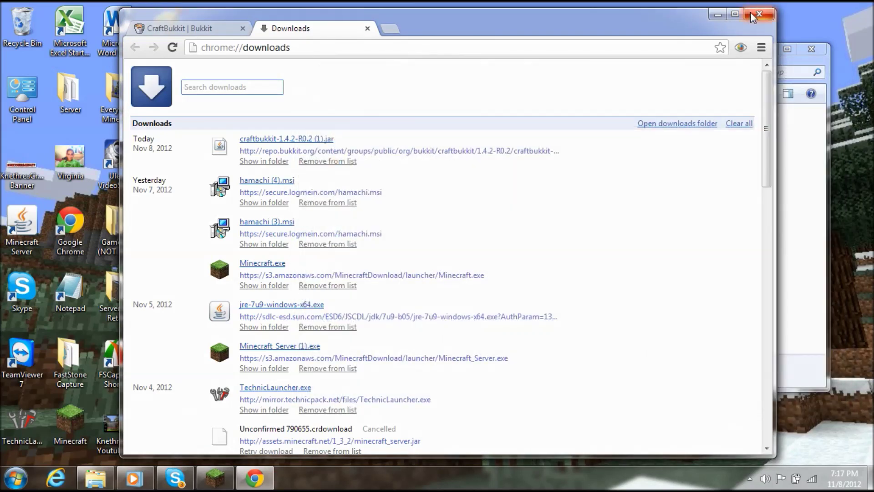
pyautogui.click(756, 13)
pyautogui.rightClick(456, 236)
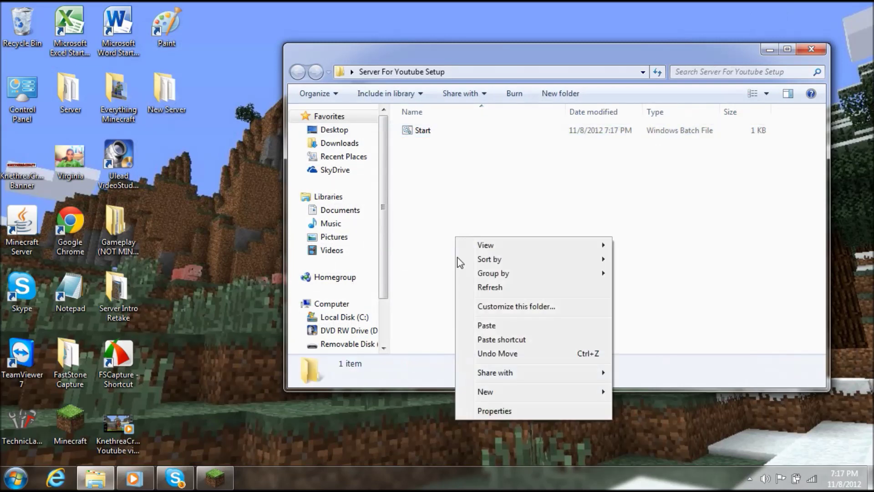
pyautogui.moveTo(502, 376)
pyautogui.click(504, 326)
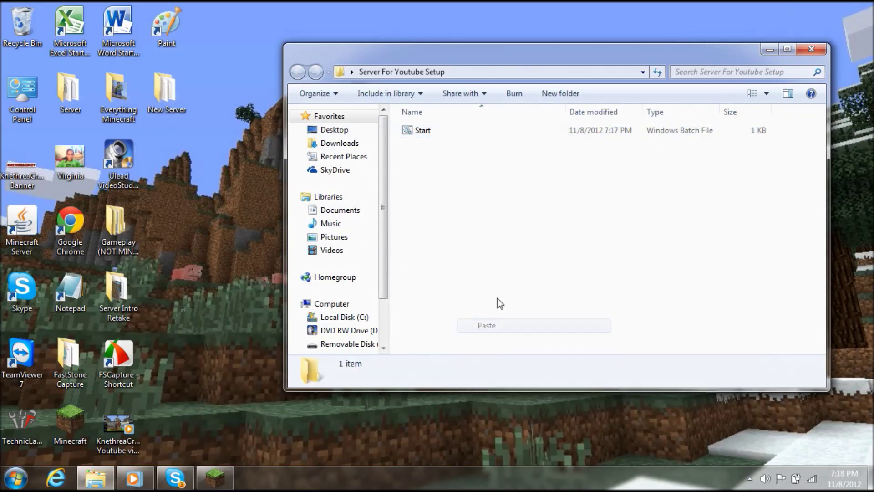
# Rename the copied jar file in the server folder to craftbukkit
pyautogui.rightClick(481, 133)
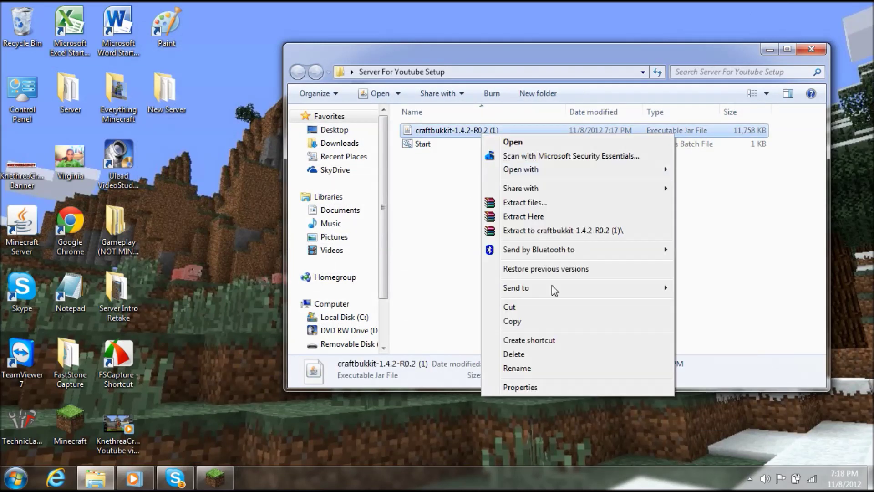
pyautogui.click(518, 368)
pyautogui.moveTo(499, 131); pyautogui.dragTo(450, 131)
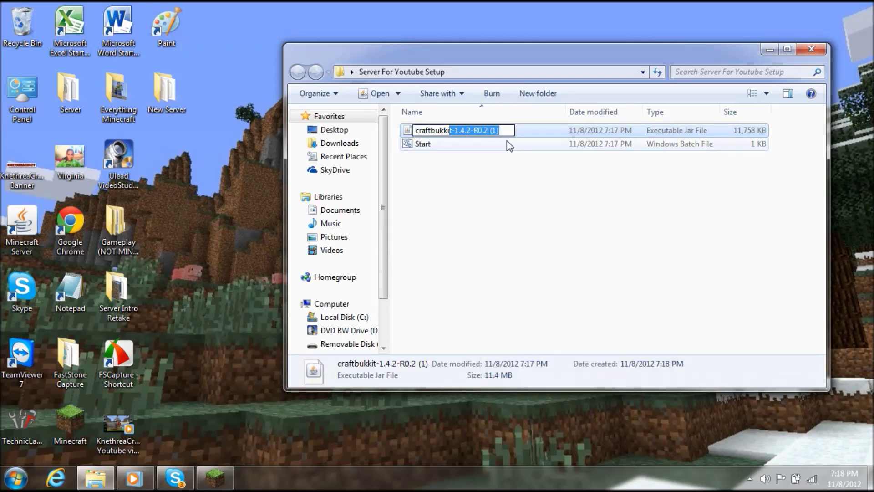
pyautogui.press('BackSpace')
pyautogui.click(494, 227)
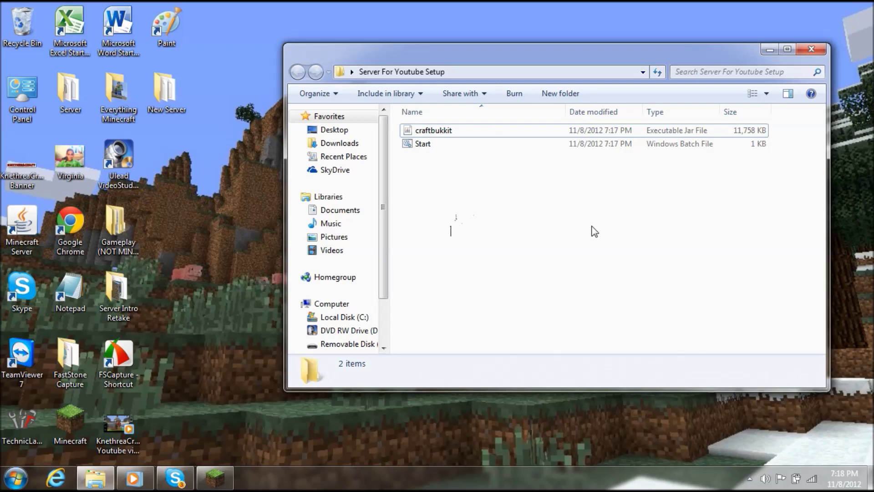
# Run the Start batch file to launch the CraftBukkit server and follow its console output
pyautogui.moveTo(580, 191); pyautogui.dragTo(584, 219)
pyautogui.doubleClick(535, 145)
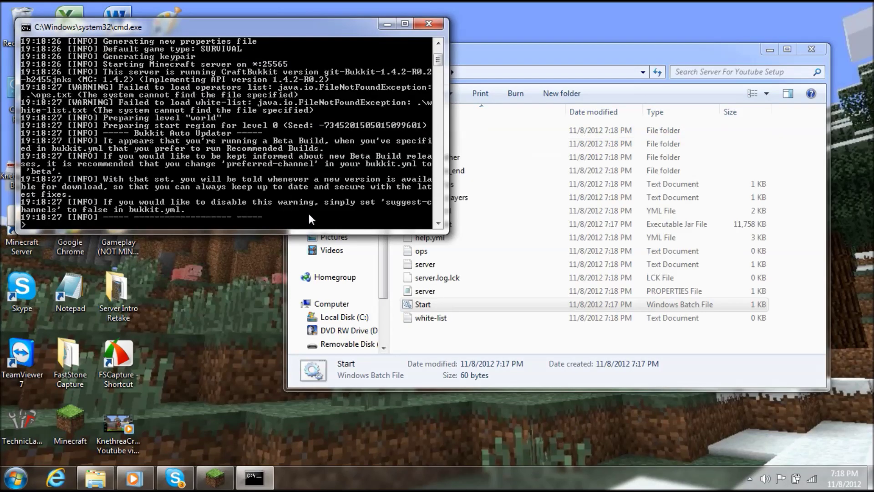
pyautogui.scroll(-4, 310, 214)
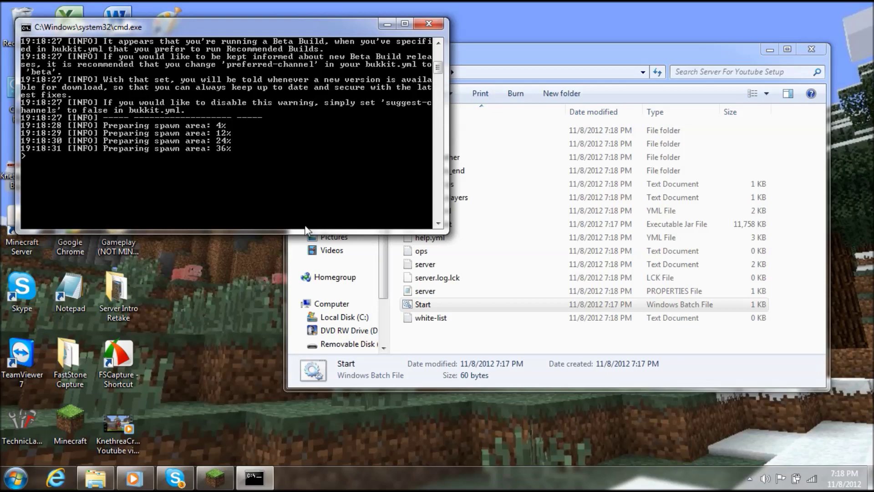
pyautogui.scroll(-1, 303, 223)
pyautogui.scroll(6, 307, 216)
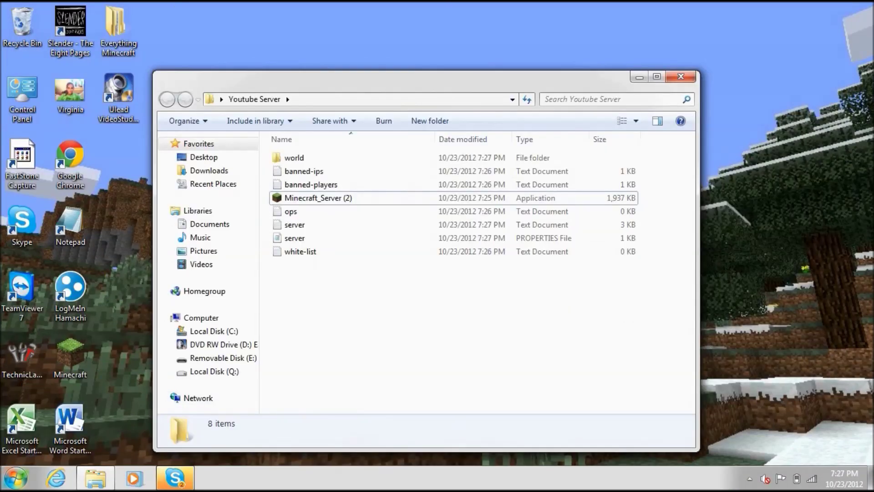
# Open a maximized Command Prompt and run ipconfig to list the computer's network addresses
pyautogui.click(15, 479)
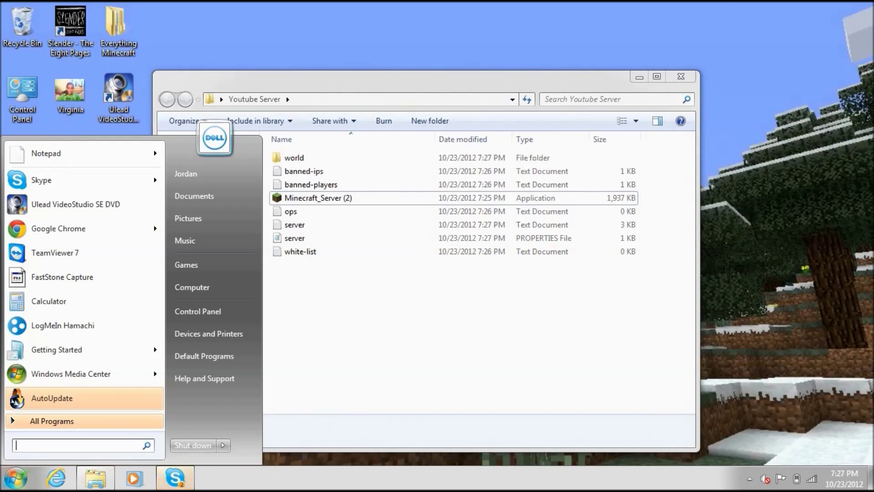
pyautogui.write('cmd')
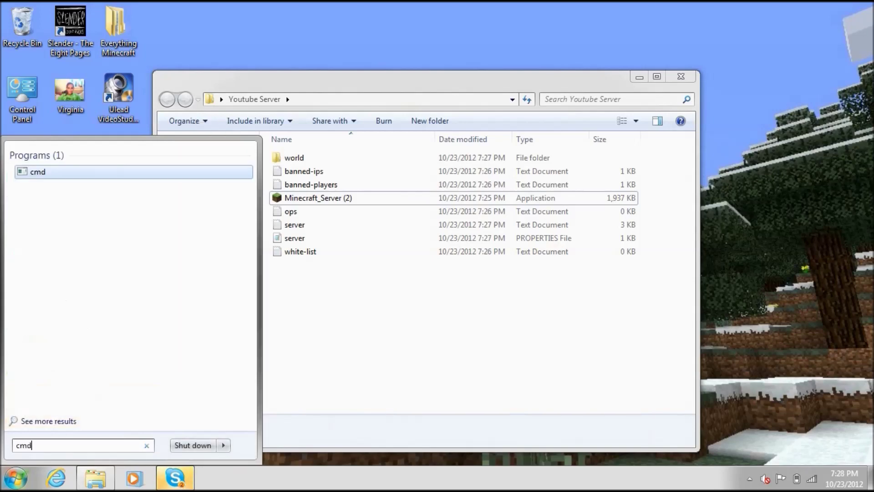
pyautogui.press('Return')
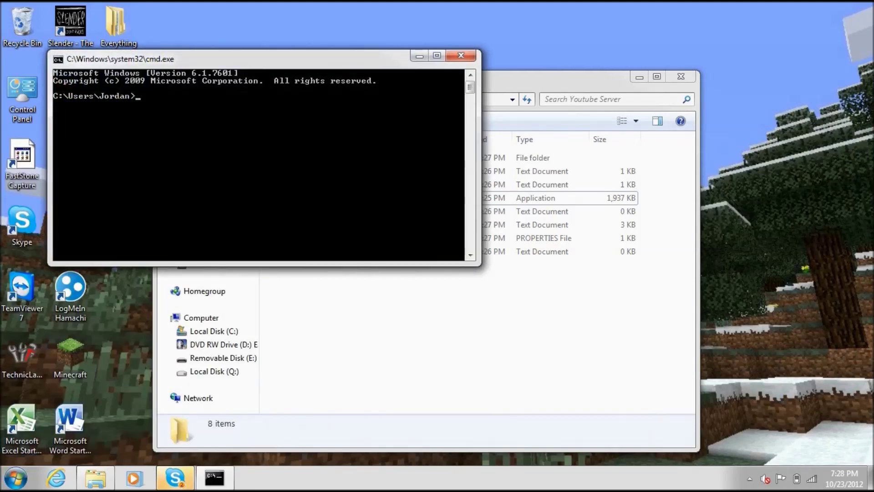
pyautogui.click(437, 55)
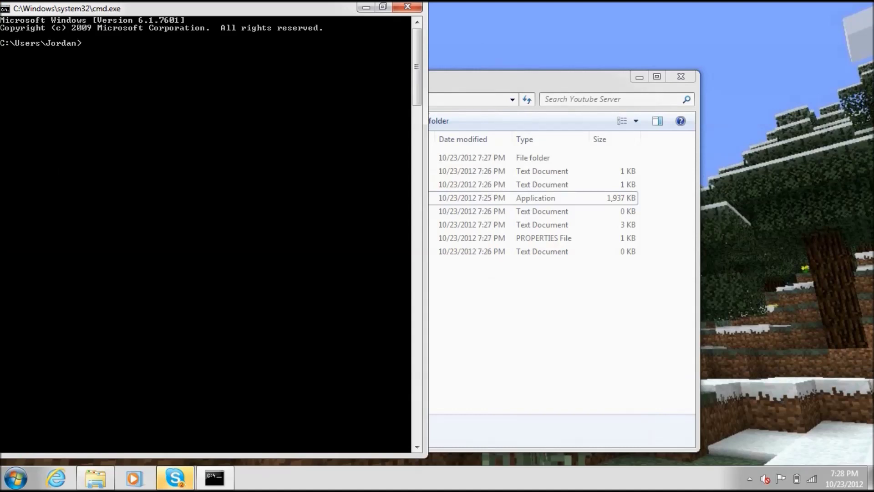
pyautogui.write('ipconfig')
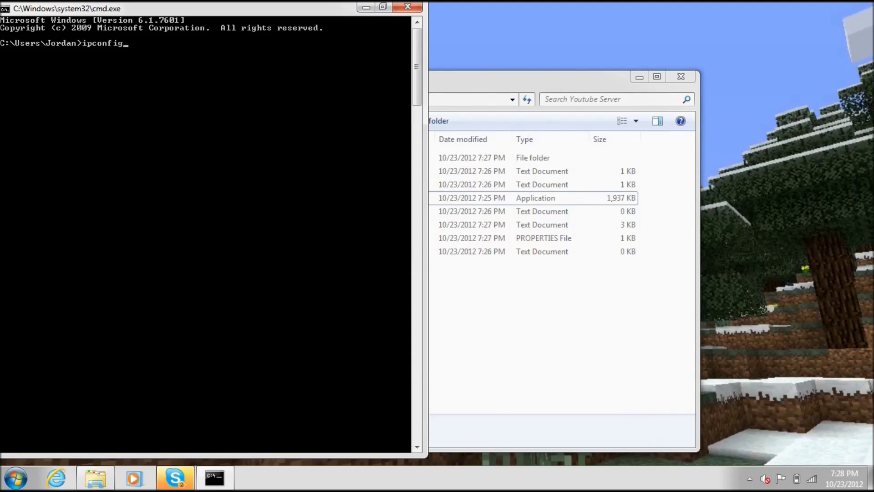
pyautogui.press('Return')
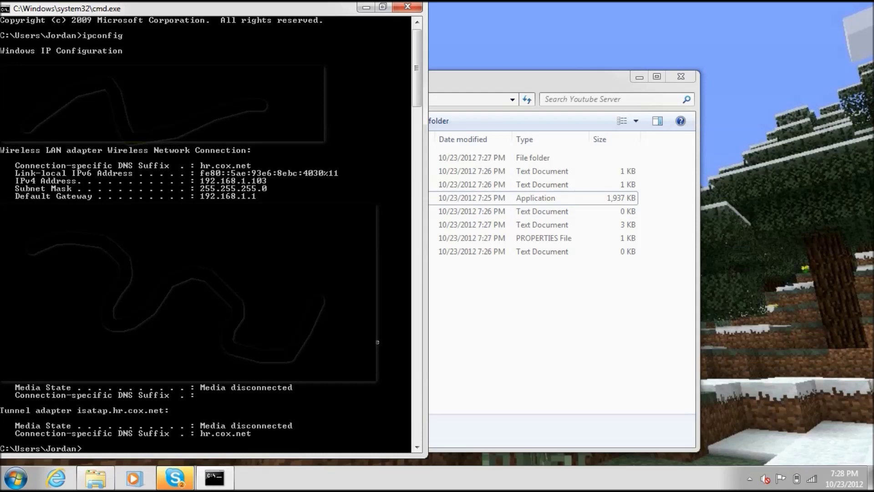
# Launch Google Chrome and place its window beside the Command Prompt so both are visible
pyautogui.press('super')
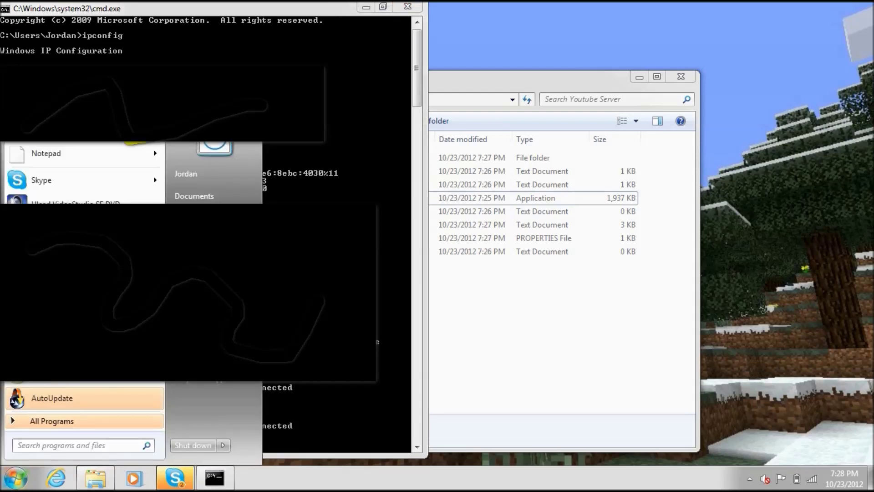
pyautogui.press('super')
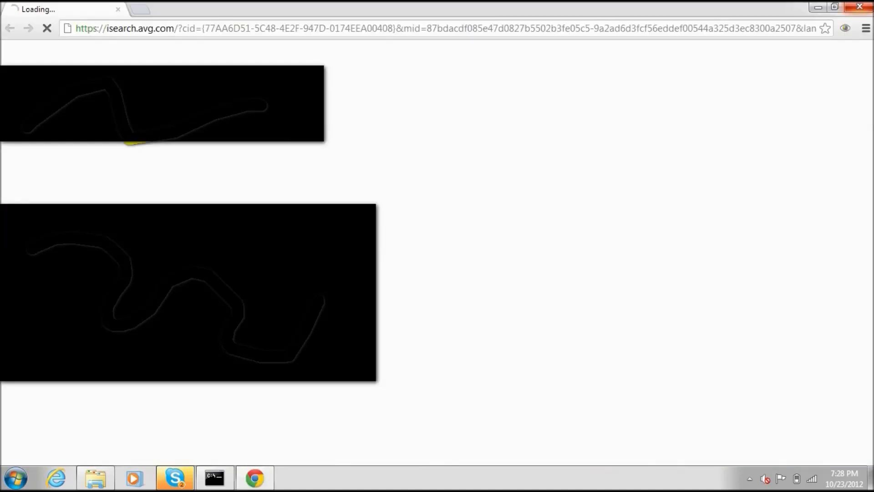
pyautogui.click(839, 6)
pyautogui.moveTo(592, 80); pyautogui.dragTo(873, 42)
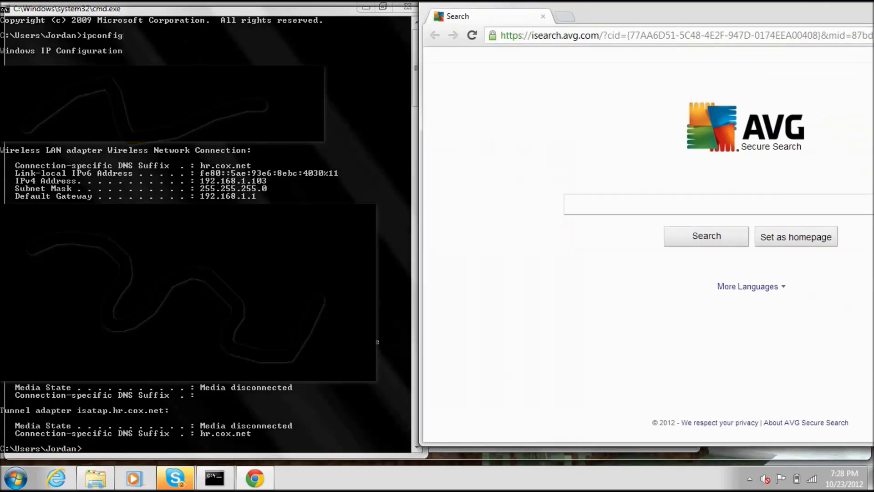
pyautogui.press('super+Left')
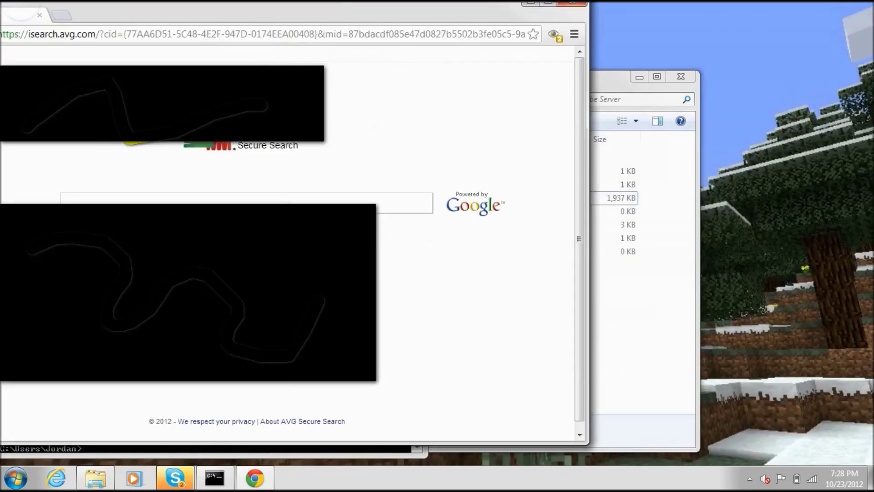
pyautogui.press('super+Left')
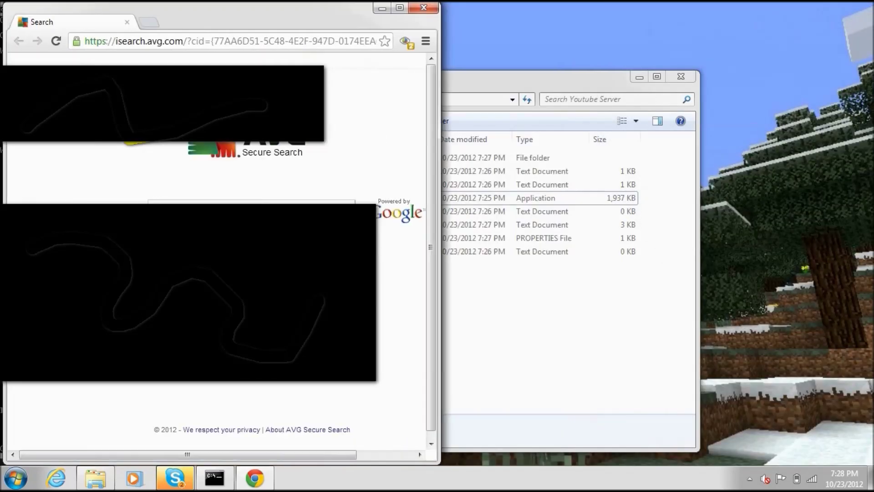
pyautogui.press('super+Left')
pyautogui.press('super+Left')
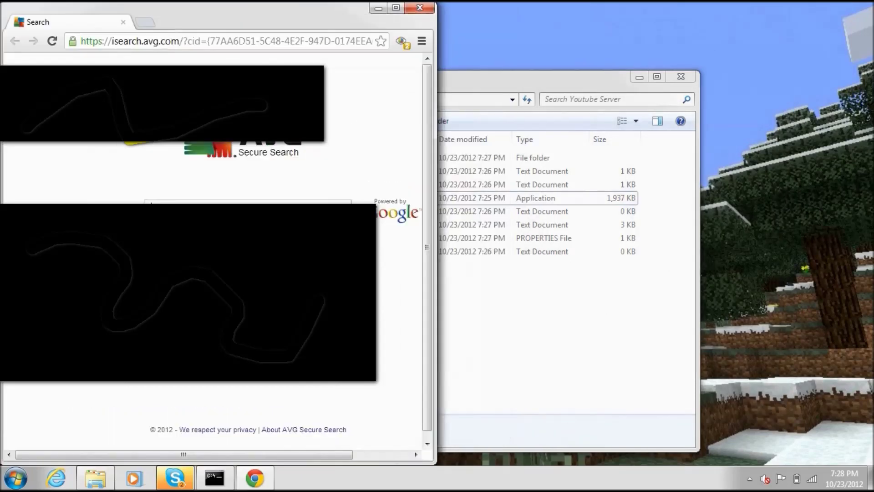
pyautogui.press('super+Left')
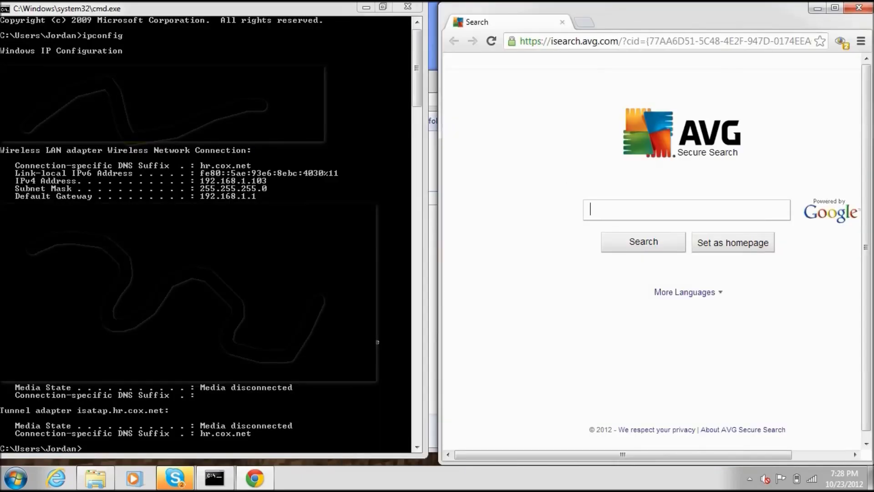
# Clear the browser address and go to the default gateway address 192.168.1.1
pyautogui.tripleClick(679, 41)
pyautogui.press('End')
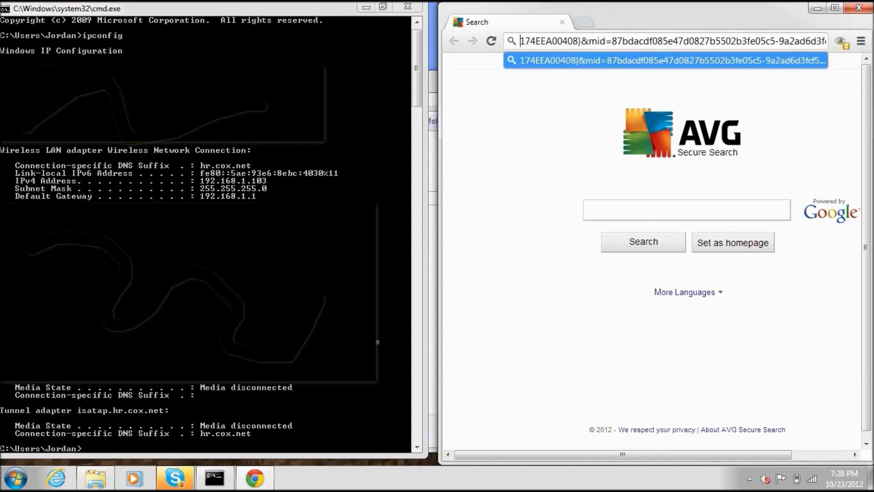
pyautogui.hotkey('shift', 'Home')
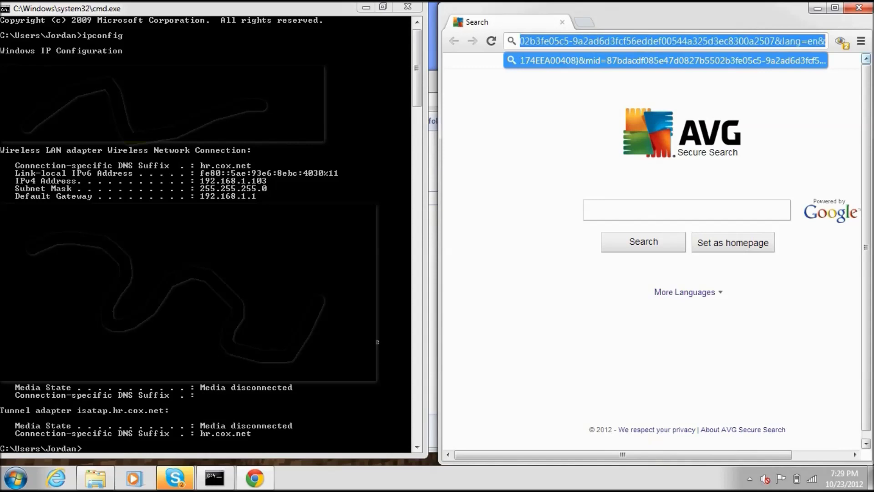
pyautogui.press('BackSpace')
pyautogui.hotkey('shift', 'End')
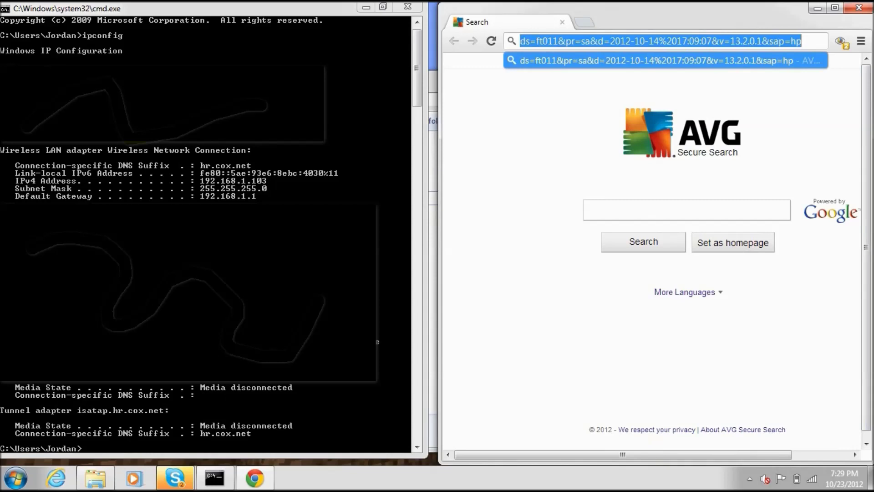
pyautogui.press('BackSpace')
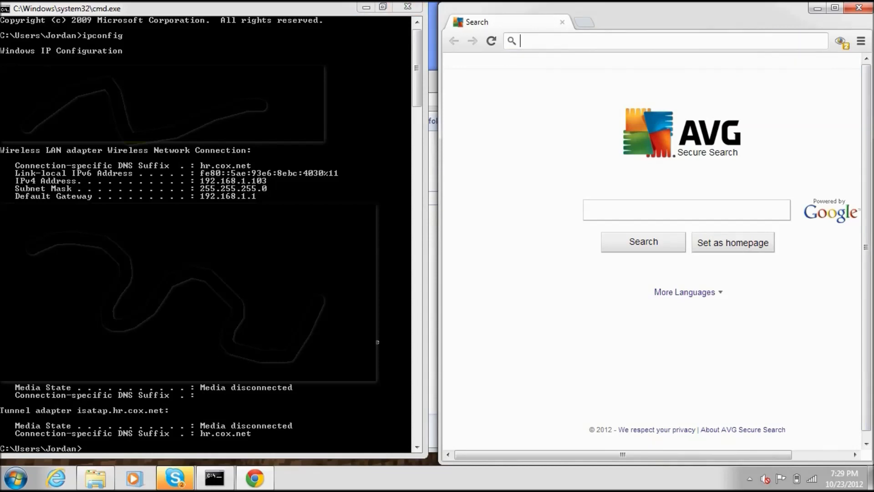
pyautogui.write('19')
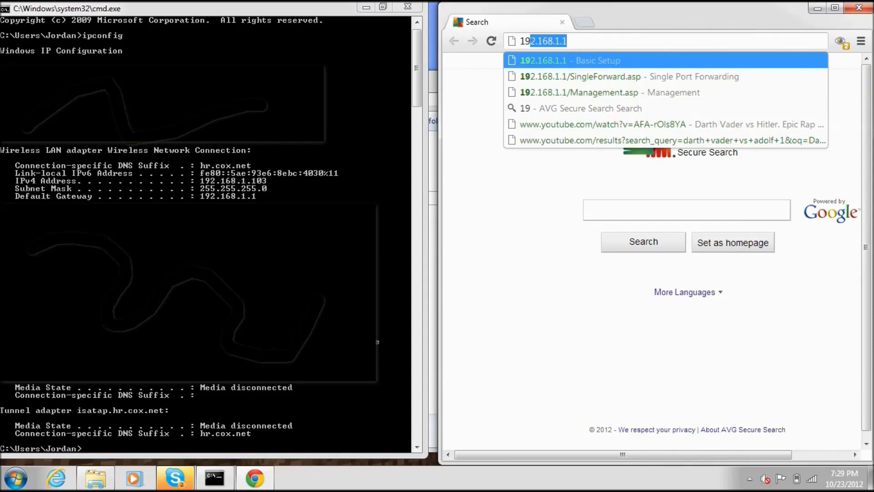
pyautogui.write('2.')
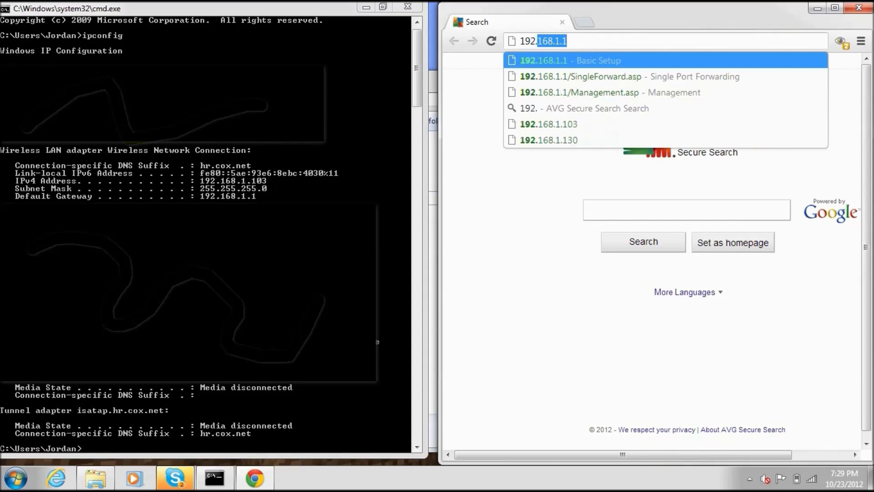
pyautogui.write('168')
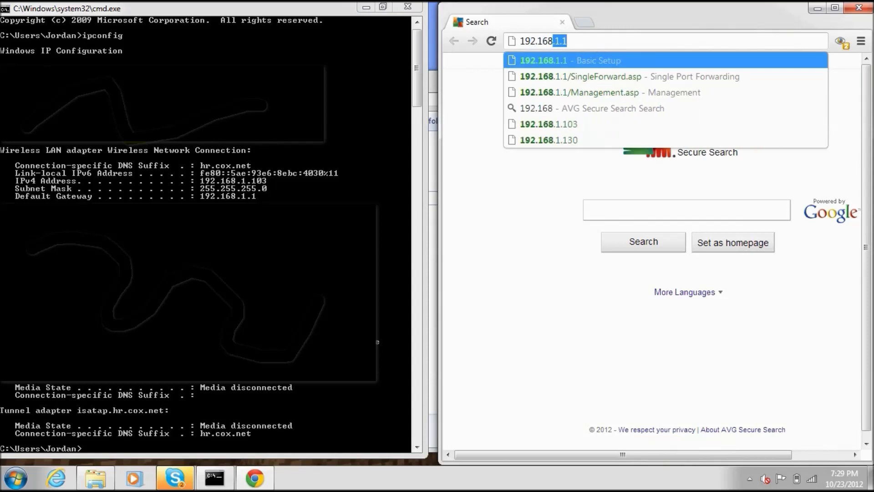
pyautogui.write('.1.1')
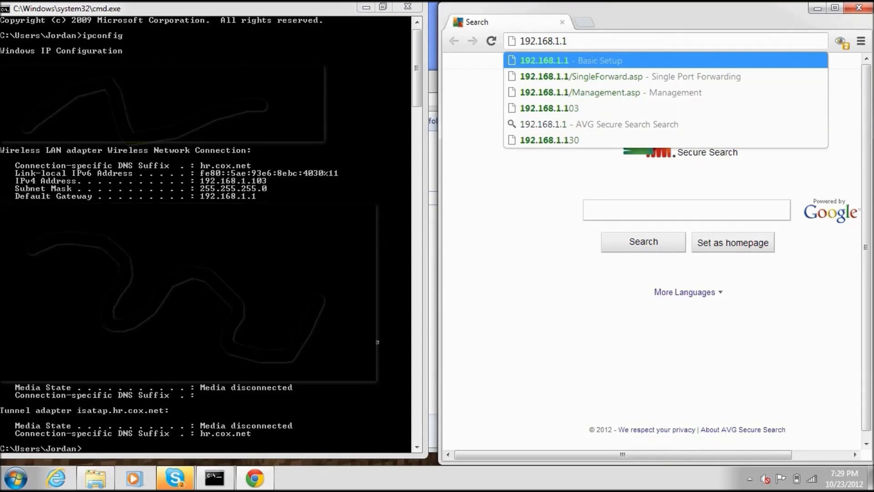
pyautogui.press('Return')
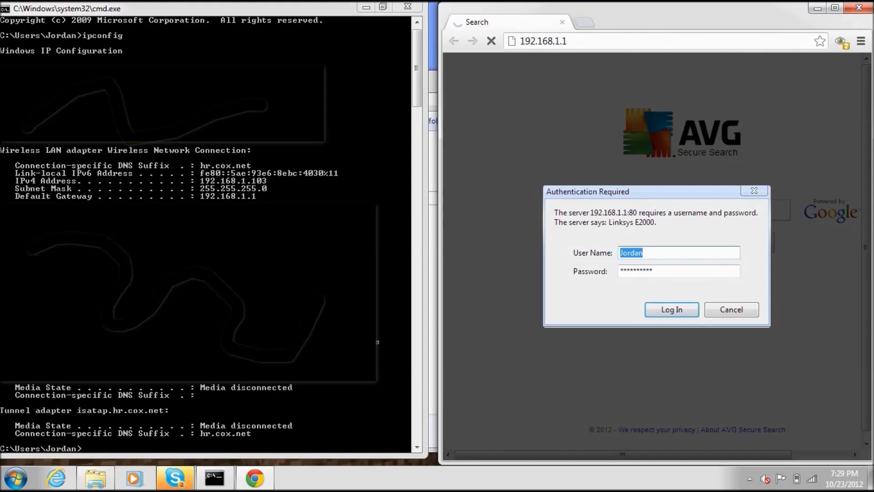
# Log in to the router with the saved credentials and open the Single Port Forwarding page under Applications & Gaming in a maximized browser
pyautogui.click(653, 271)
pyautogui.click(644, 253)
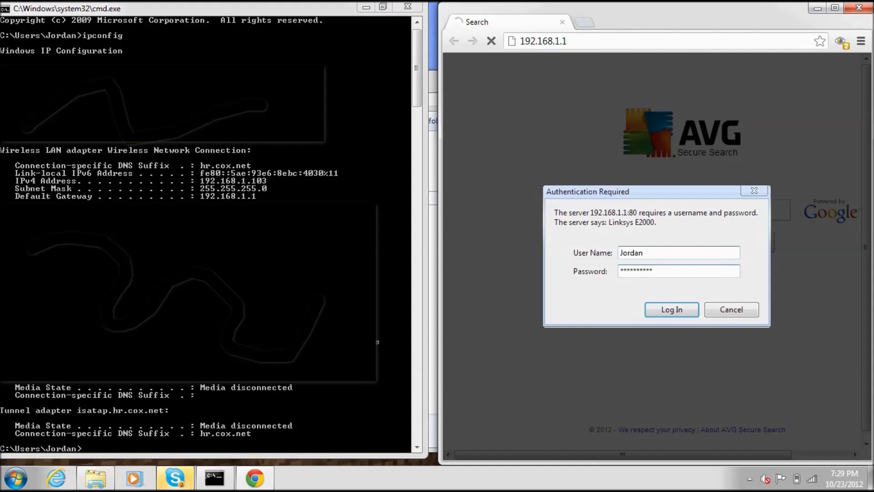
pyautogui.press('Tab')
pyautogui.press('Return')
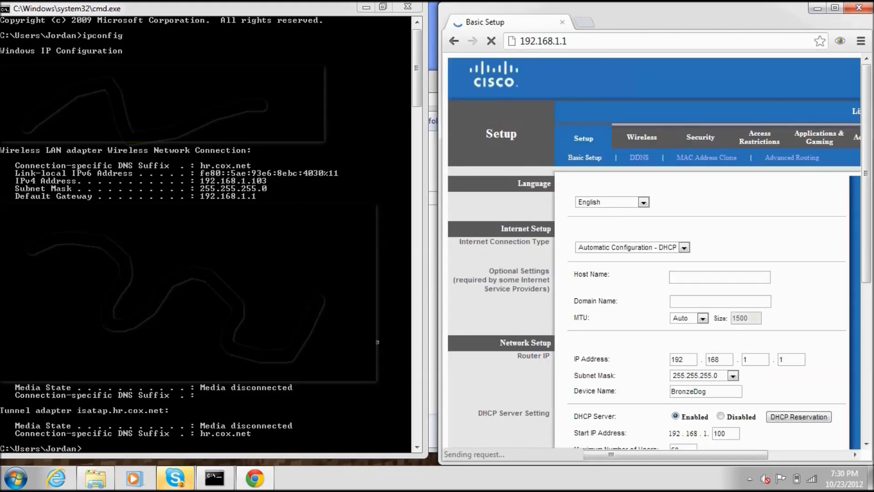
pyautogui.click(835, 8)
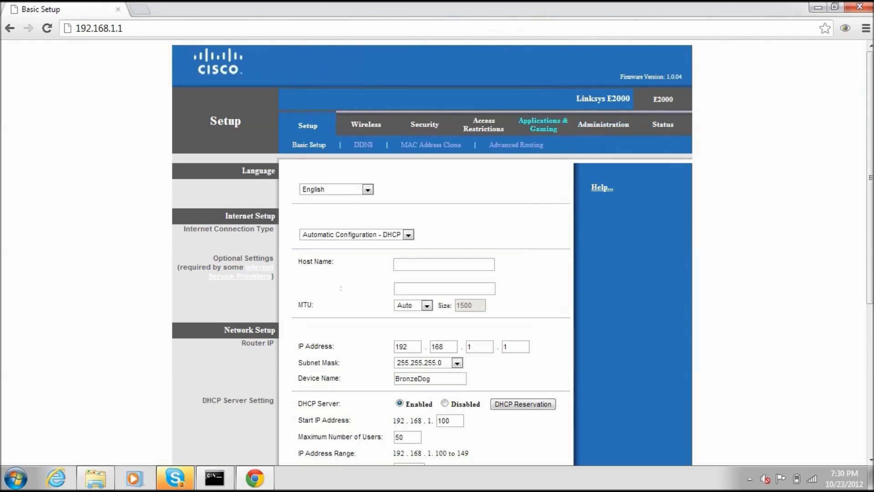
pyautogui.click(543, 125)
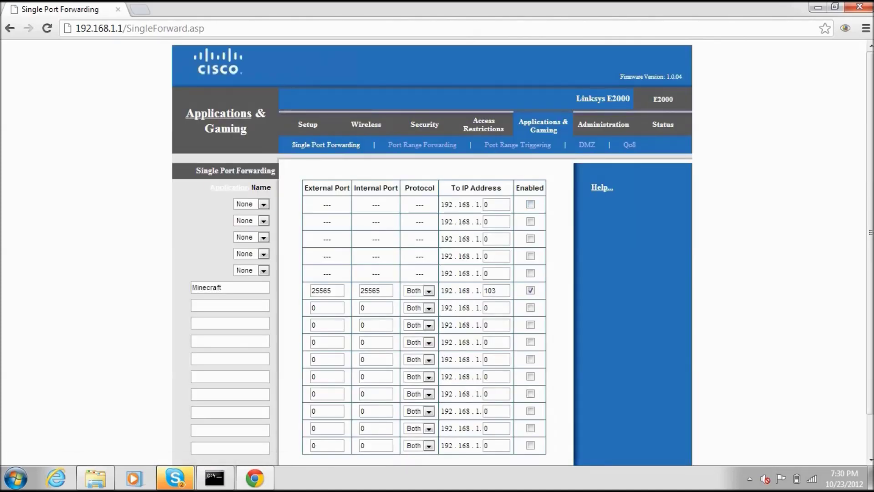
# Point the Minecraft forwarding entry to IP address 192.168.1.103 and leave the entry enabled
pyautogui.scroll(-1, 432, 255)
pyautogui.click(530, 244)
pyautogui.hotkey('shift', 'Tab')
pyautogui.press('Tab')
pyautogui.press('space')
pyautogui.hotkey('shift', 'Tab')
pyautogui.hotkey('shift', 'Right')
pyautogui.hotkey('shift', 'Right')
pyautogui.hotkey('shift', 'Left')
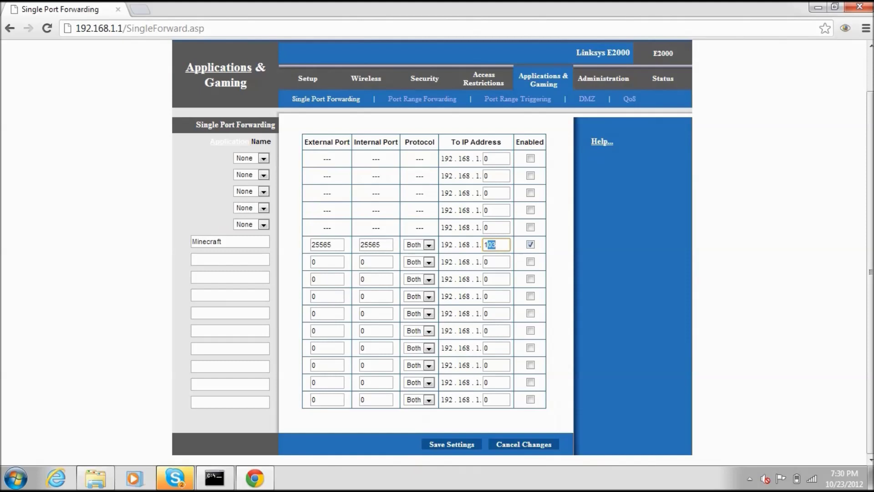
pyautogui.hotkey('shift', 'Left')
pyautogui.press('Down')
pyautogui.click(453, 244)
pyautogui.moveTo(453, 245); pyautogui.dragTo(481, 245)
pyautogui.doubleClick(490, 245)
pyautogui.press('BackSpace')
pyautogui.write('103')
# Check the Minecraft entry's application name and its external and internal port values
pyautogui.moveTo(222, 241); pyautogui.dragTo(192, 242)
pyautogui.click(221, 241)
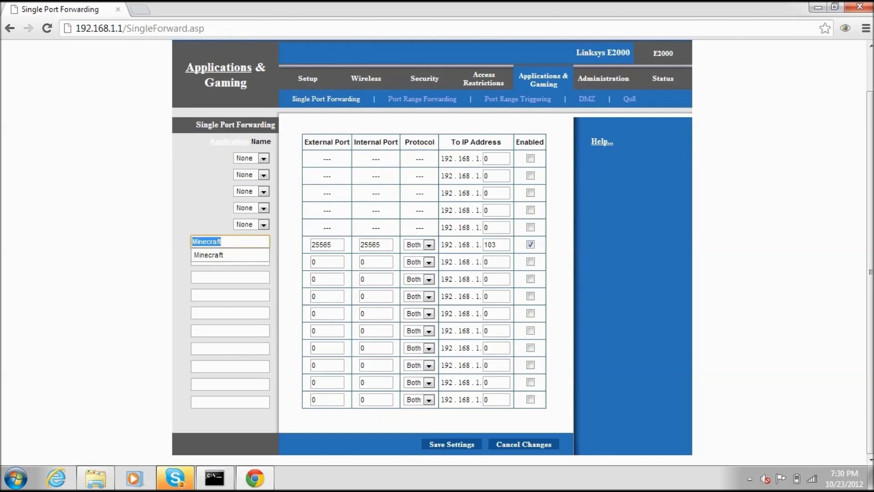
pyautogui.press('Tab')
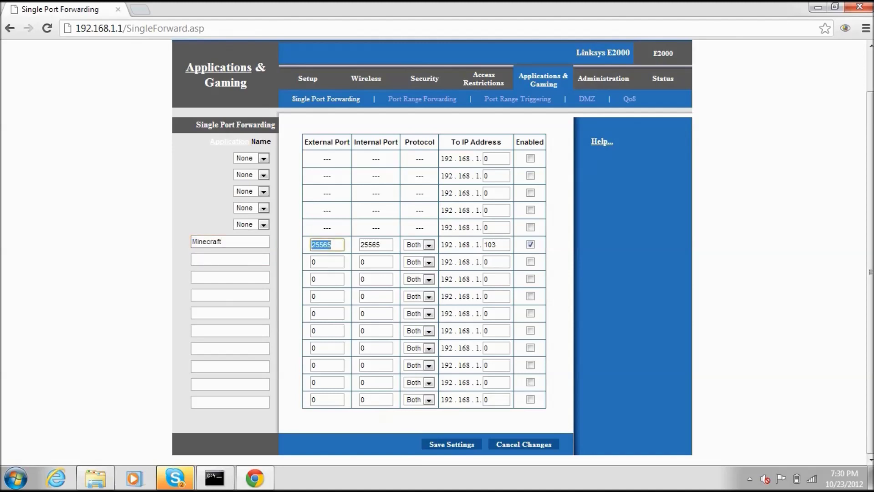
pyautogui.click(331, 244)
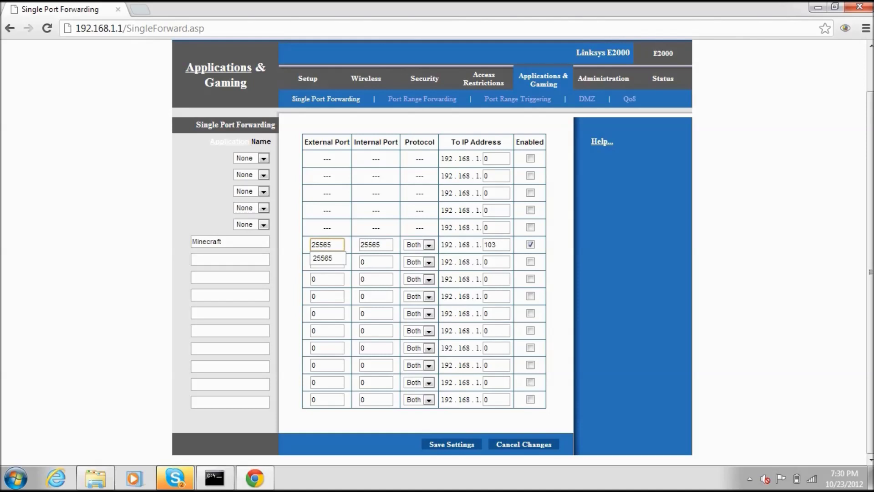
pyautogui.click(379, 245)
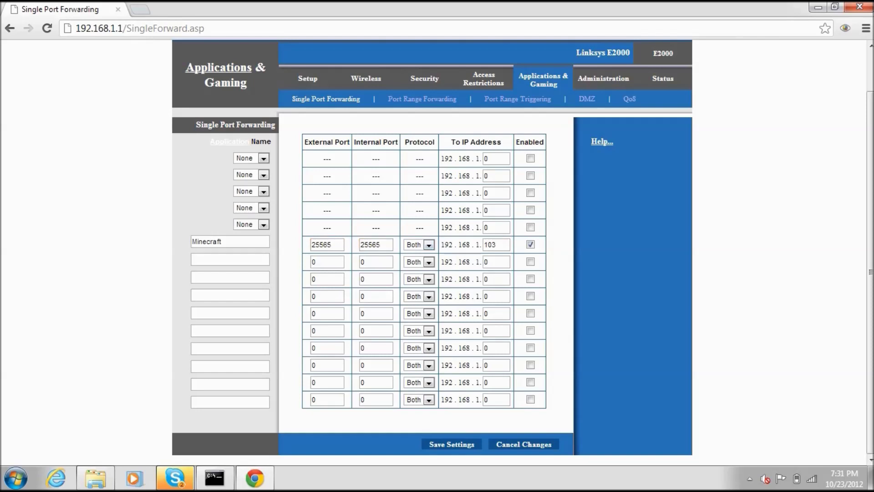
# Save the port forwarding settings and continue, closing the browser and the Command Prompt
pyautogui.click(451, 445)
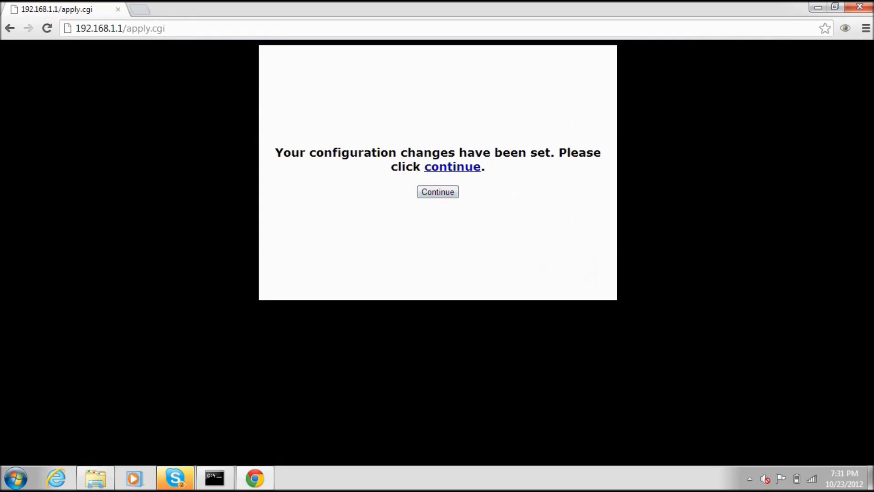
pyautogui.press('Return')
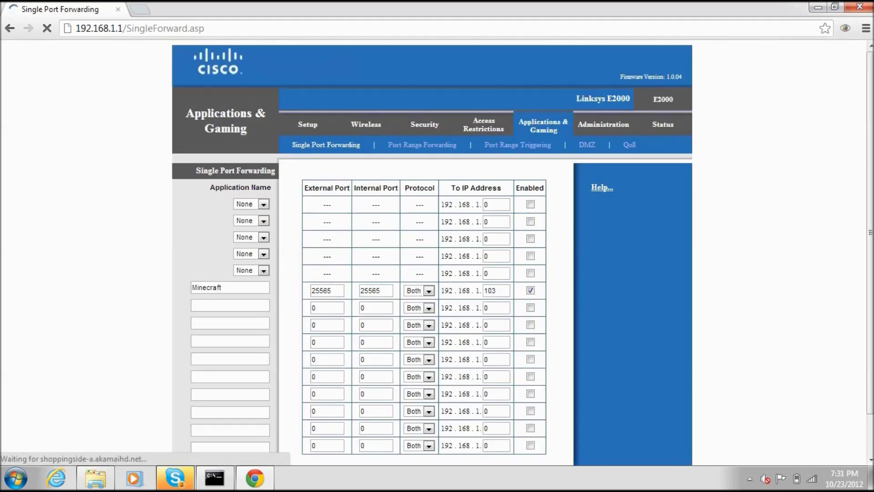
pyautogui.click(859, 6)
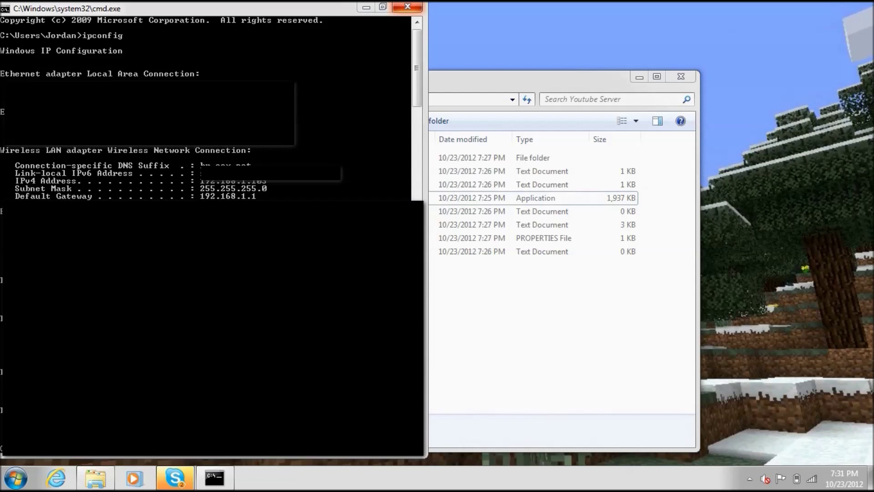
pyautogui.click(407, 6)
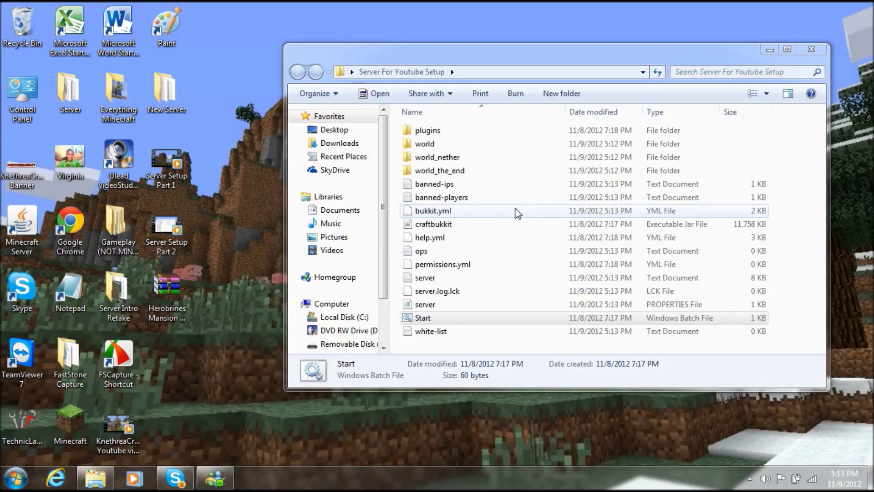
# Set server-ip to 10.0.1.100 in the server properties file, then save and close it
pyautogui.doubleClick(476, 309)
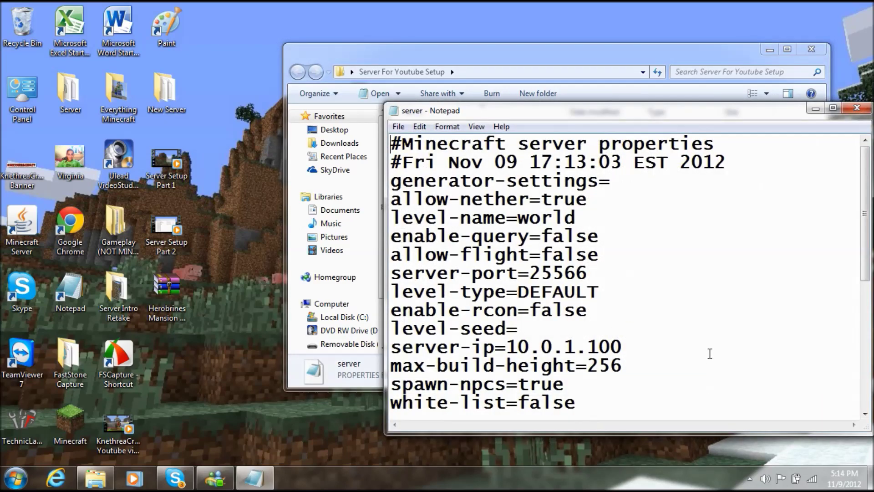
pyautogui.click(710, 353)
pyautogui.hotkey('shift', 'Left')
pyautogui.hotkey('shift', 'Left')
pyautogui.hotkey('shift', 'Left')
pyautogui.hotkey('shift', 'Left')
pyautogui.hotkey('shift', 'Left')
pyautogui.hotkey('shift', 'Left')
pyautogui.hotkey('shift', 'Left')
pyautogui.hotkey('shift', 'Left')
pyautogui.hotkey('shift', 'Left')
pyautogui.hotkey('shift', 'Left')
pyautogui.write('1')
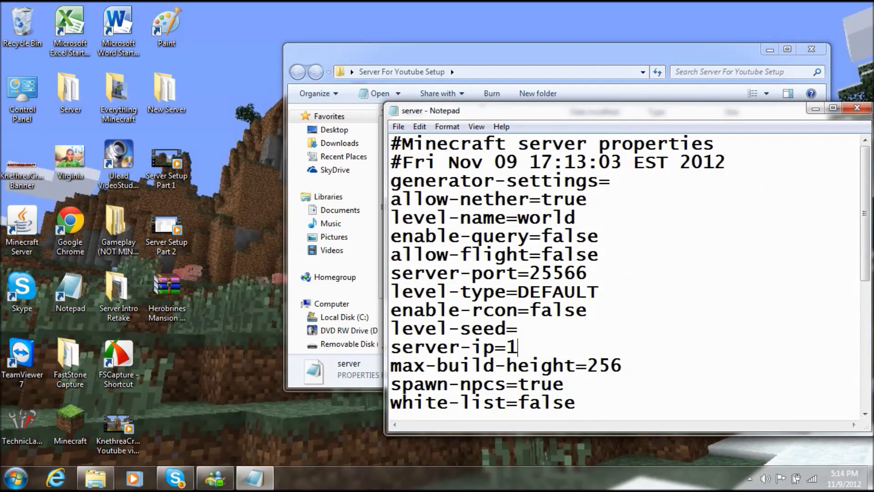
pyautogui.write('98')
pyautogui.press('BackSpace')
pyautogui.write('2.')
pyautogui.press('BackSpace')
pyautogui.press('BackSpace')
pyautogui.press('BackSpace')
pyautogui.press('BackSpace')
pyautogui.write('10.0.1.1')
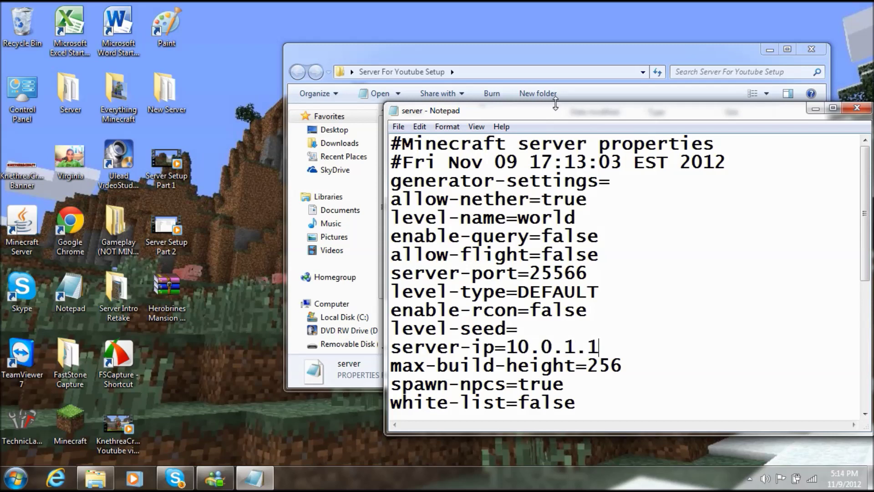
pyautogui.press('BackSpace')
pyautogui.write('100')
pyautogui.click(857, 108)
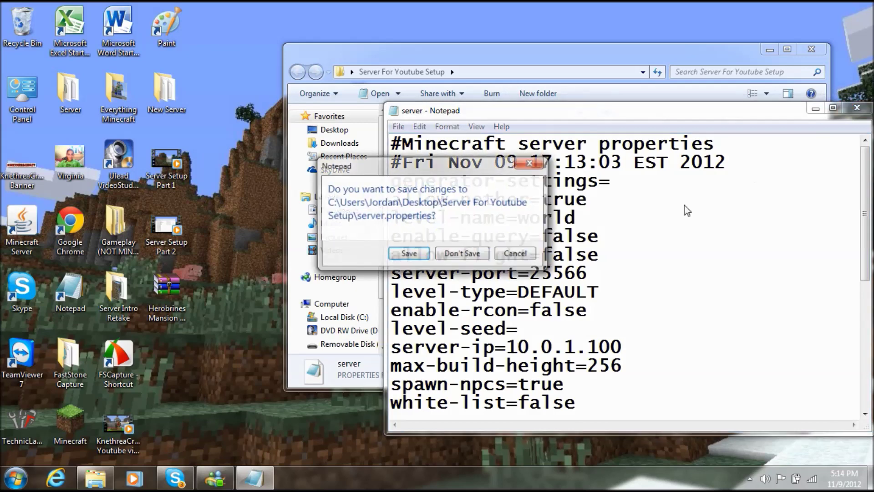
pyautogui.click(408, 254)
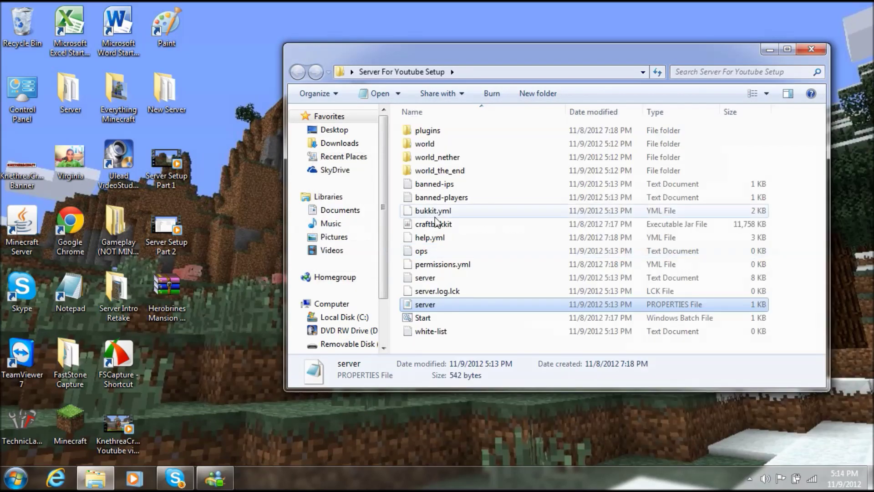
# Start the server with the Start batch file, move its console out of the way and launch Minecraft
pyautogui.doubleClick(421, 318)
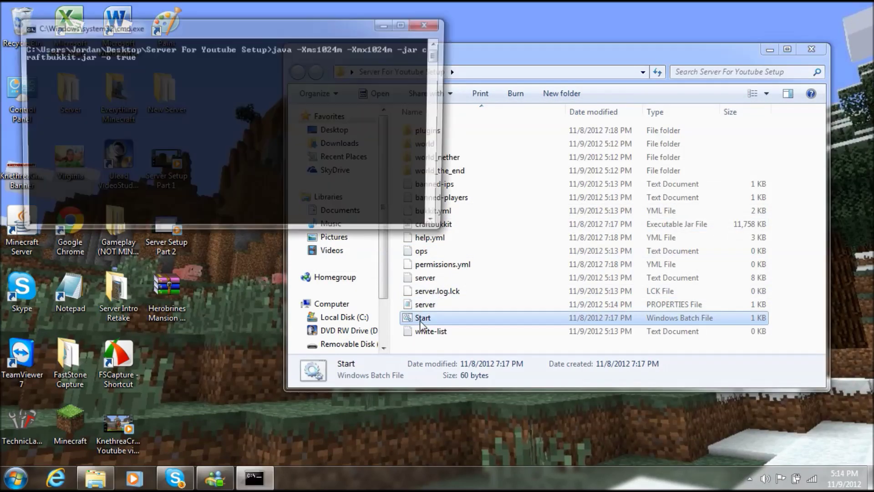
pyautogui.moveTo(374, 25); pyautogui.dragTo(792, 13)
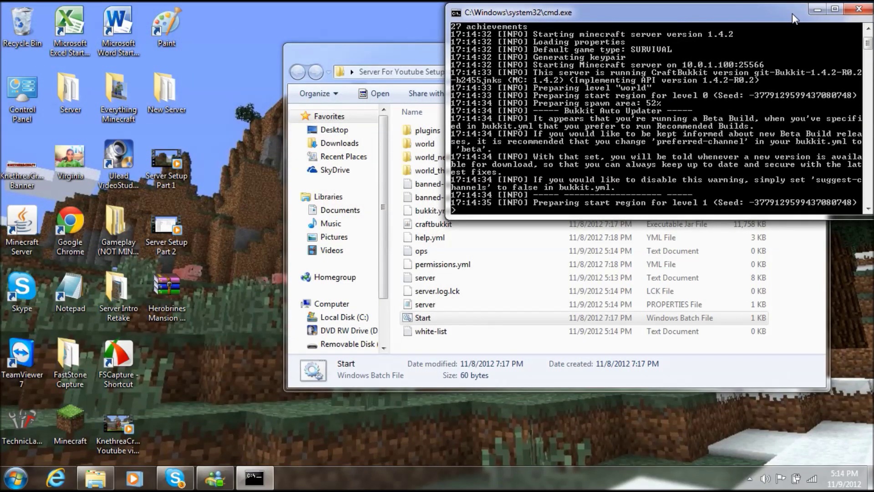
pyautogui.click(74, 426)
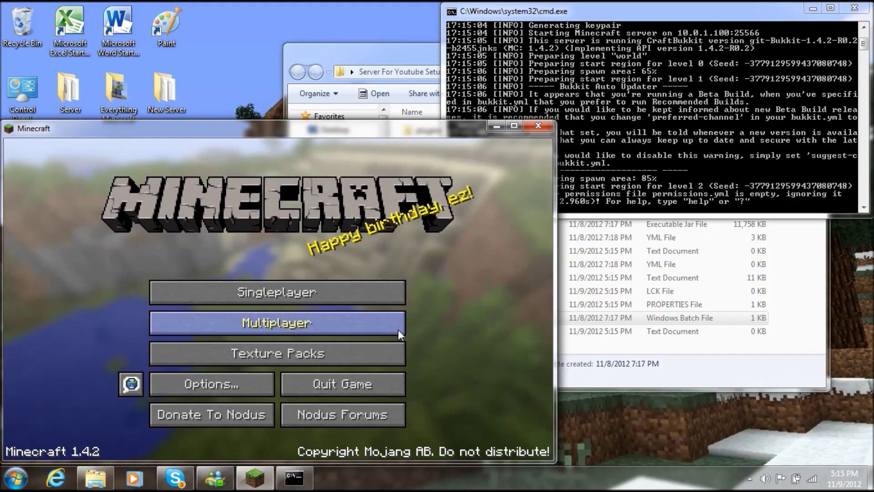
# Add a new multiplayer server entry in Minecraft and name it "Sup youtube"
pyautogui.click(384, 330)
pyautogui.click(389, 406)
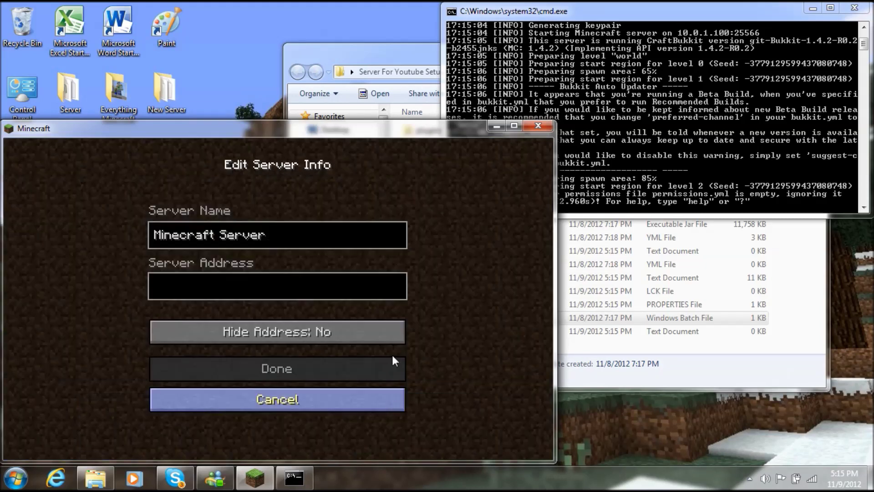
pyautogui.press('BackSpace')
pyautogui.press('BackSpace')
pyautogui.press('BackSpace')
pyautogui.press('BackSpace')
pyautogui.press('BackSpace')
pyautogui.press('BackSpace')
pyautogui.press('BackSpace')
pyautogui.press('BackSpace')
pyautogui.press('BackSpace')
pyautogui.press('BackSpace')
pyautogui.press('BackSpace')
pyautogui.press('BackSpace')
pyautogui.press('BackSpace')
pyautogui.press('BackSpace')
pyautogui.press('BackSpace')
pyautogui.press('BackSpace')
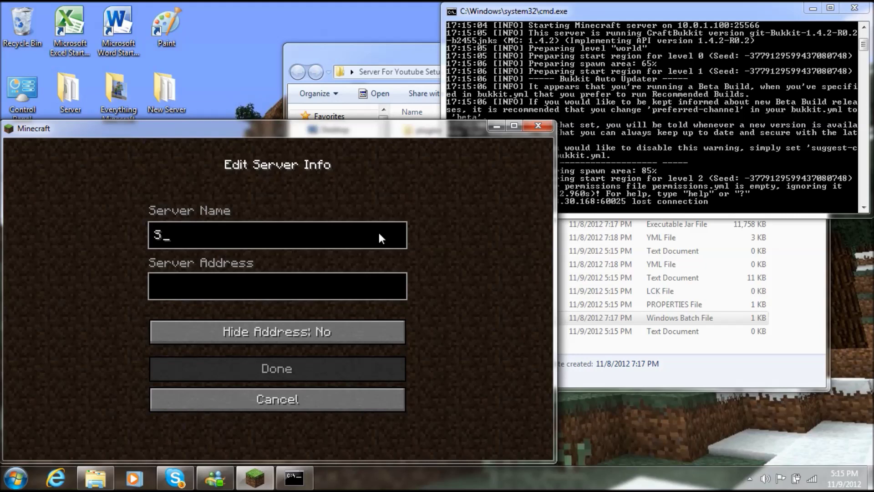
pyautogui.write('Sup youtube')
pyautogui.press('Tab')
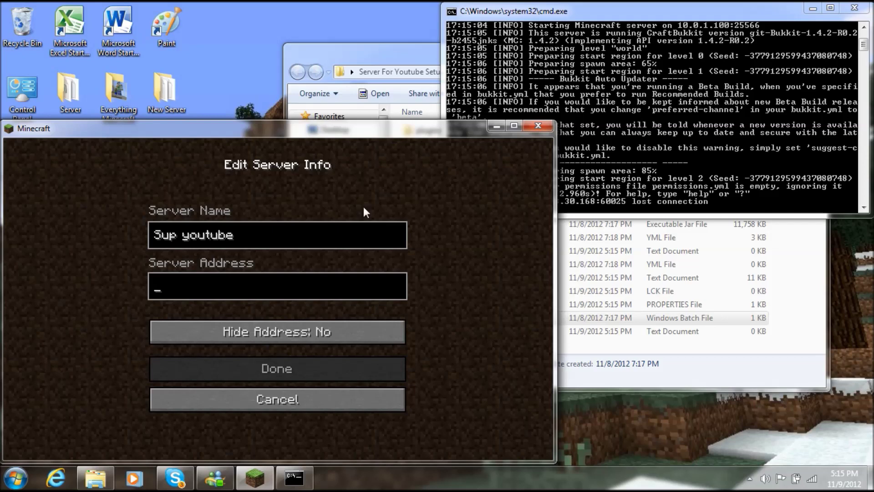
# Open Google in Chrome and search for "Whats my ip" to look up the public IP address
pyautogui.click(15, 478)
pyautogui.click(91, 161)
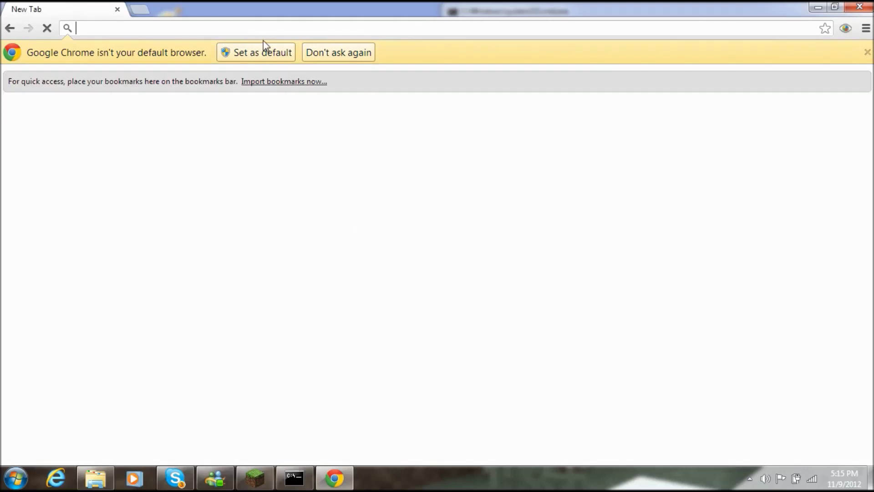
pyautogui.write('google.com')
pyautogui.press('Return')
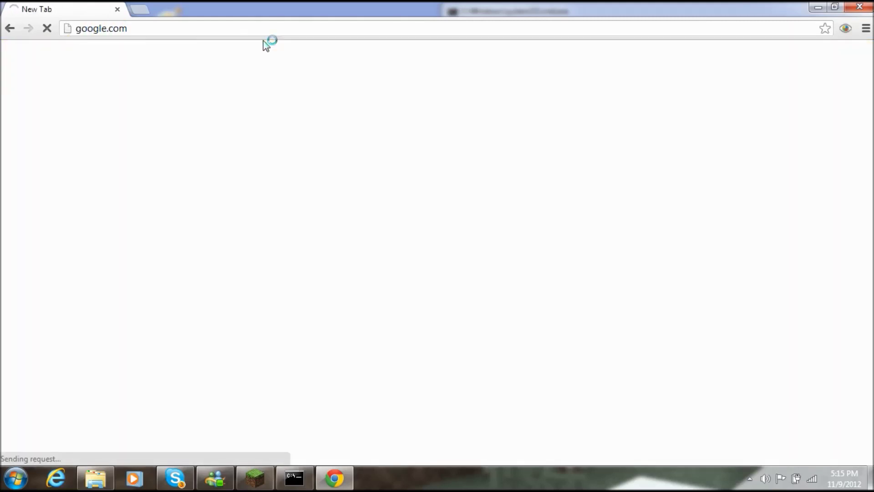
pyautogui.write('W')
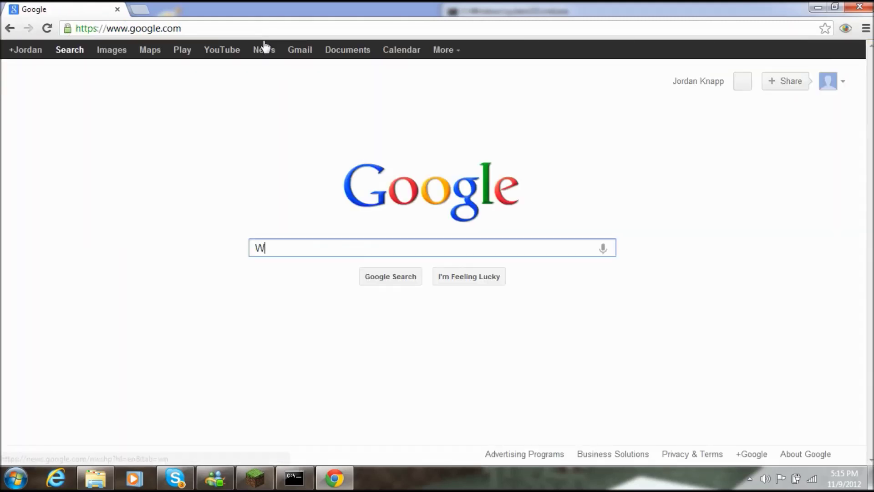
pyautogui.write('hats my ipo')
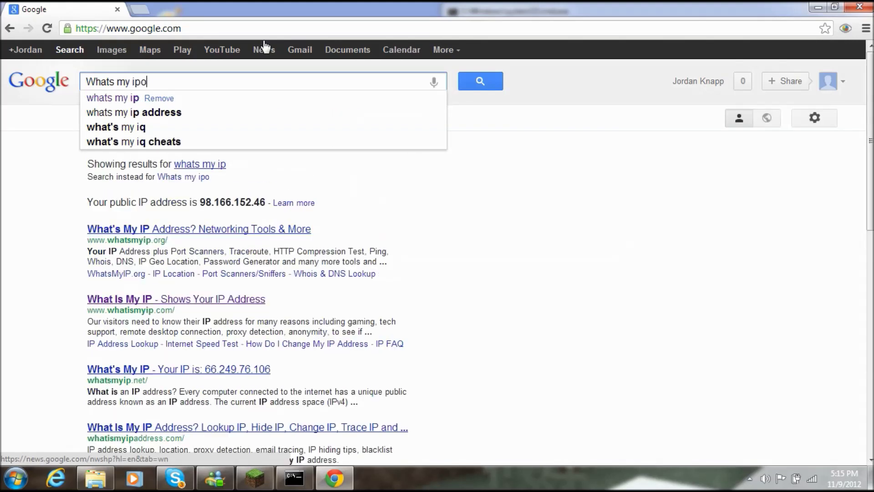
pyautogui.press('BackSpace')
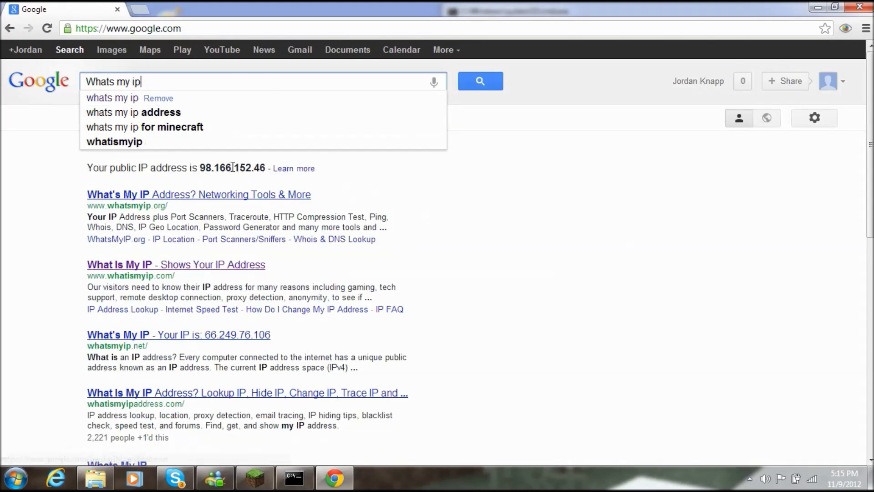
pyautogui.moveTo(198, 171); pyautogui.dragTo(263, 161)
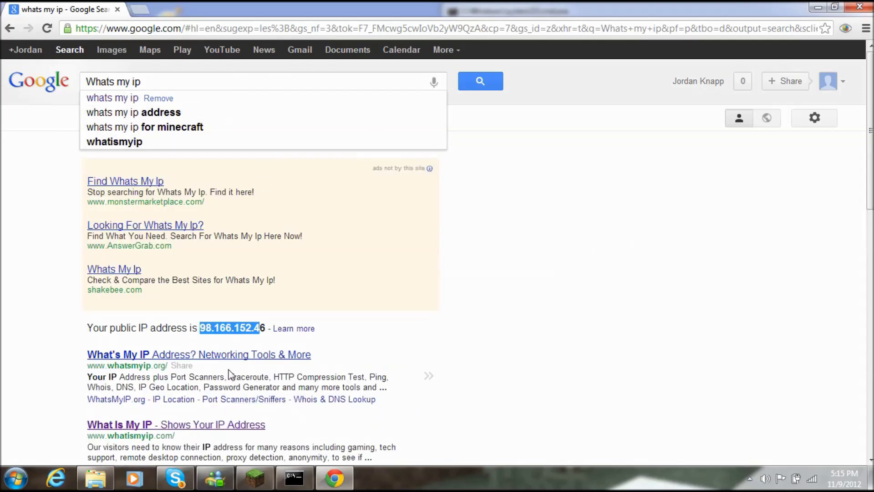
pyautogui.click(229, 324)
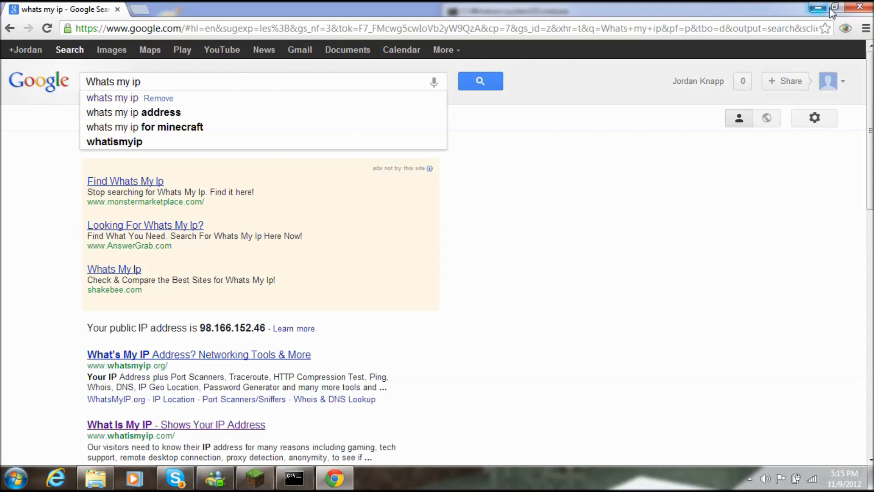
# Close the browser, set the server entry's address to 98.166.152.46:25565 and join the server
pyautogui.click(853, 7)
pyautogui.click(358, 286)
pyautogui.write('98.15')
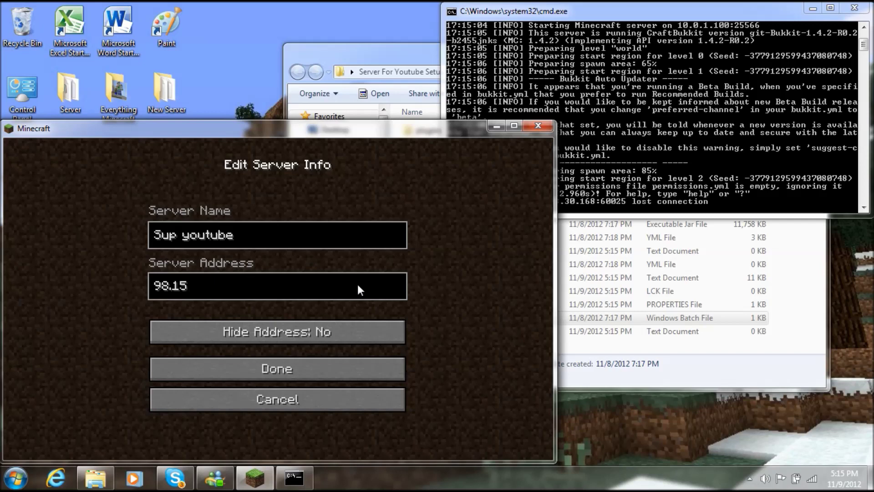
pyautogui.press('BackSpace')
pyautogui.write('66.152.46:25565')
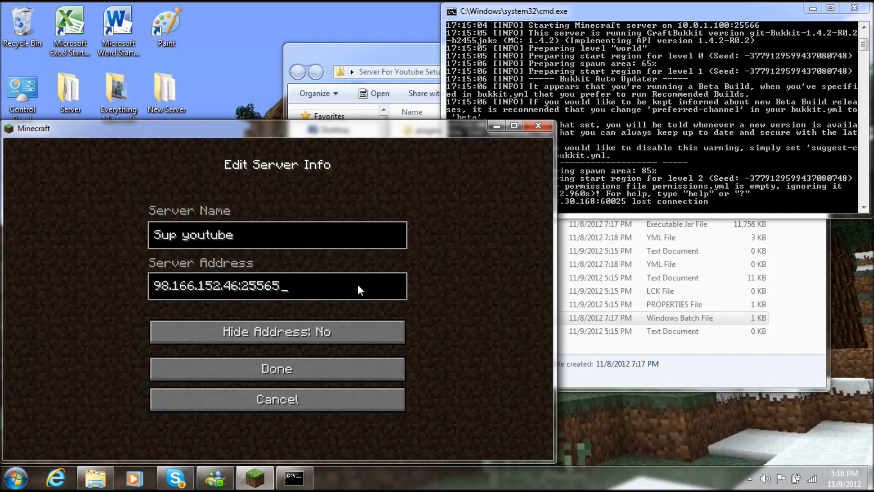
pyautogui.press('Return')
pyautogui.press('Return')
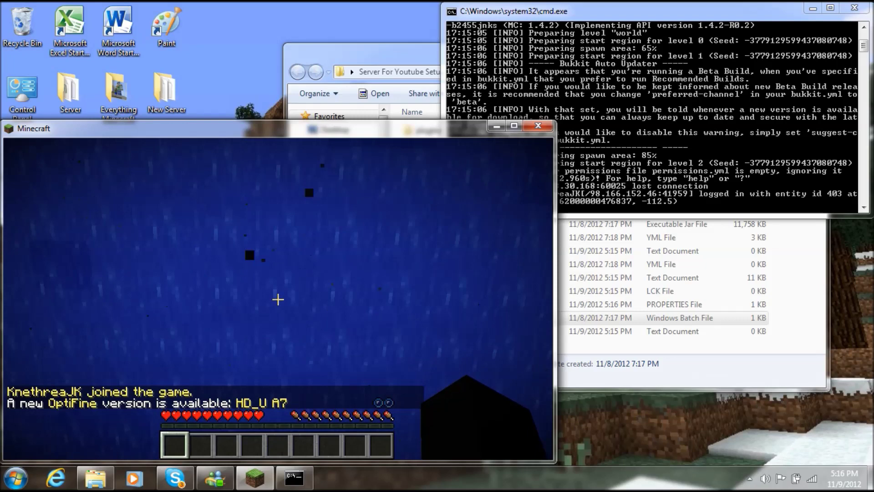
# Swim up to the water surface in the game world, disconnect from the server and close Minecraft
pyautogui.press('space')
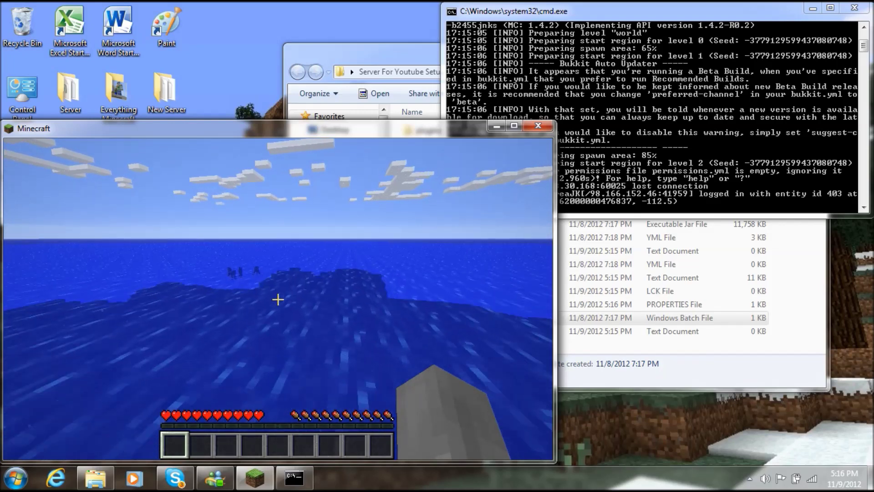
pyautogui.press('Escape')
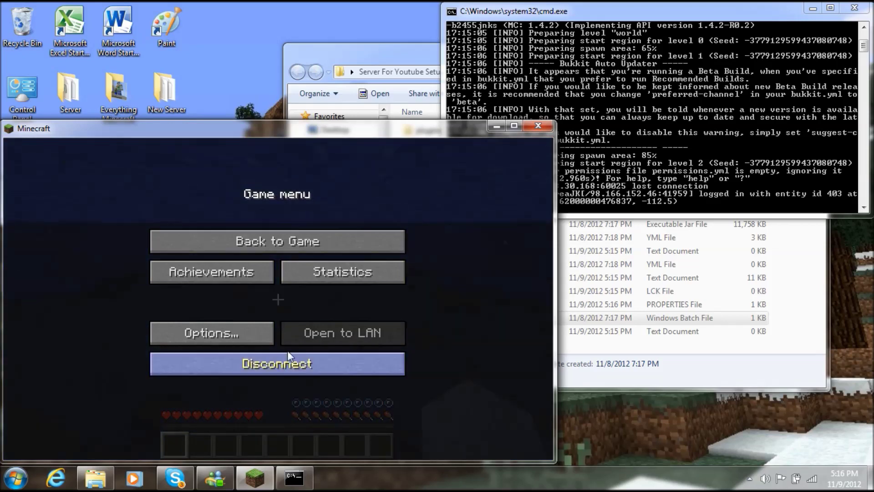
pyautogui.click(280, 360)
pyautogui.click(538, 126)
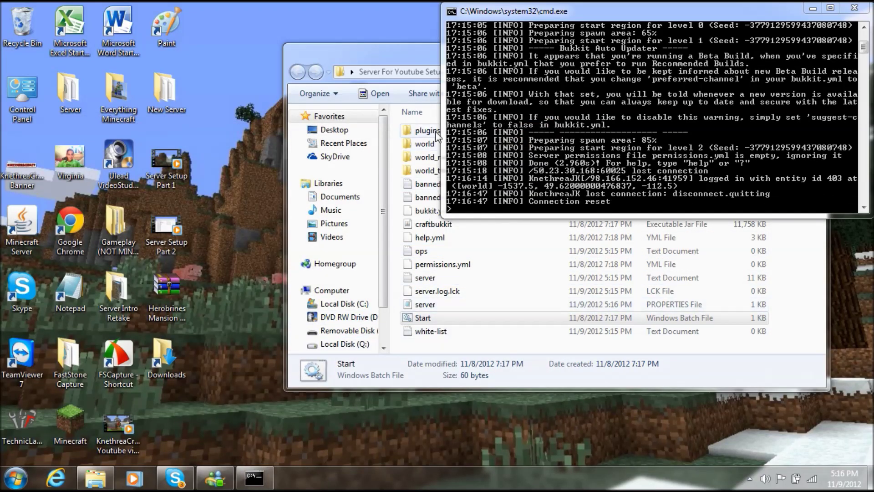
# Shut down the server with the stop command in its console and close the console window
pyautogui.click(521, 128)
pyautogui.write('stop')
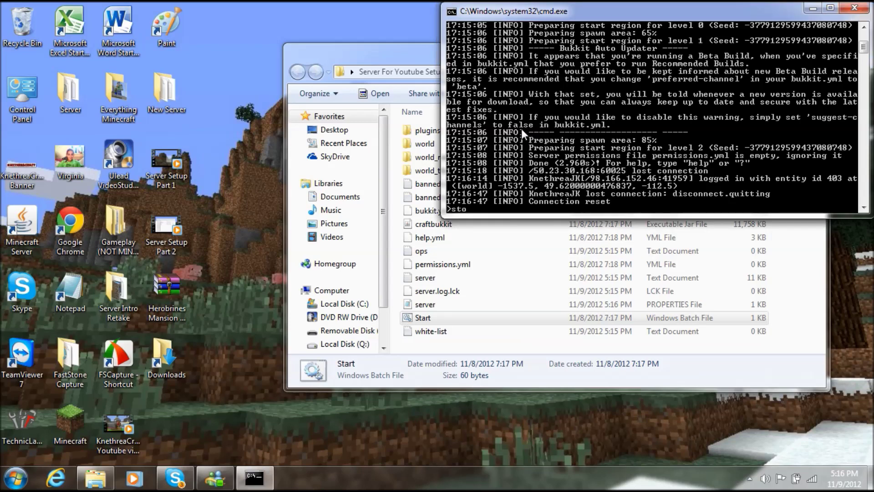
pyautogui.press('Return')
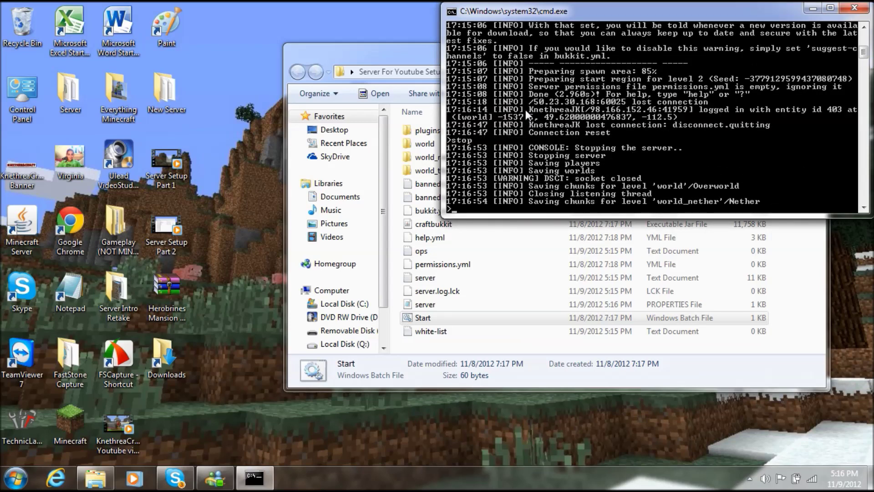
pyautogui.press('Return')
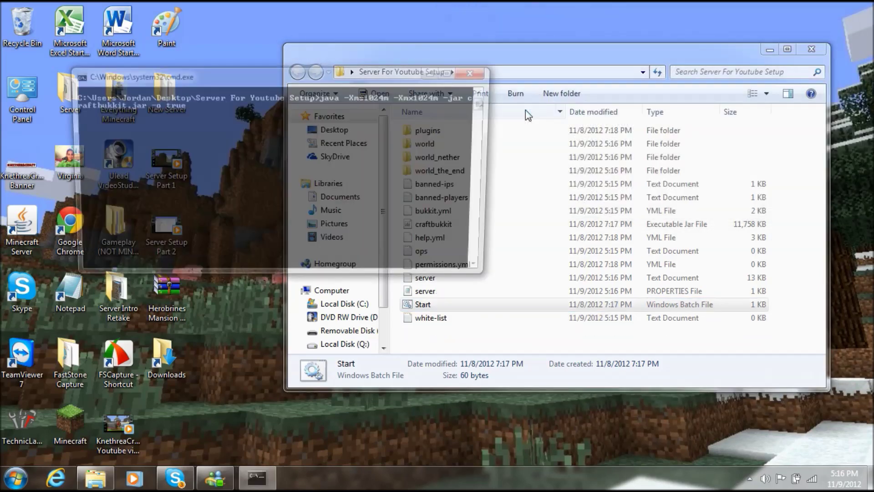
pyautogui.click(470, 73)
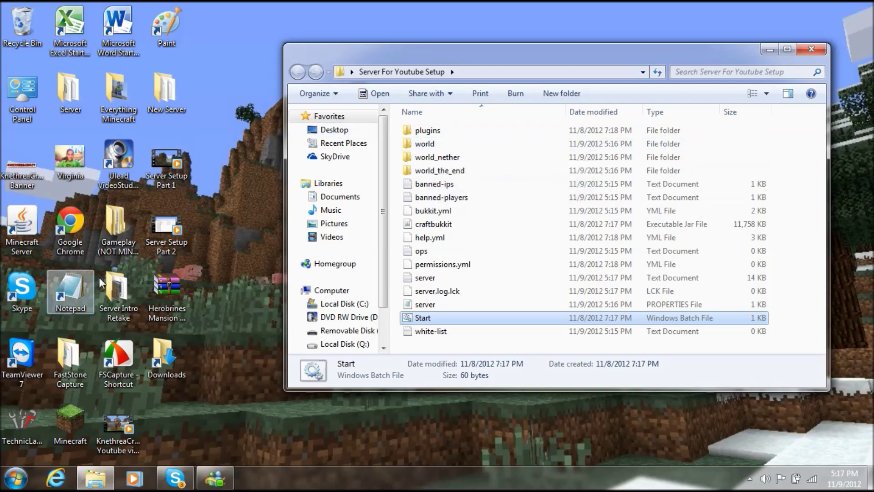
# Move the world folder to the Recycle Bin and rerun the Start batch file to generate a new world
pyautogui.moveTo(432, 147); pyautogui.dragTo(29, 49)
pyautogui.doubleClick(500, 305)
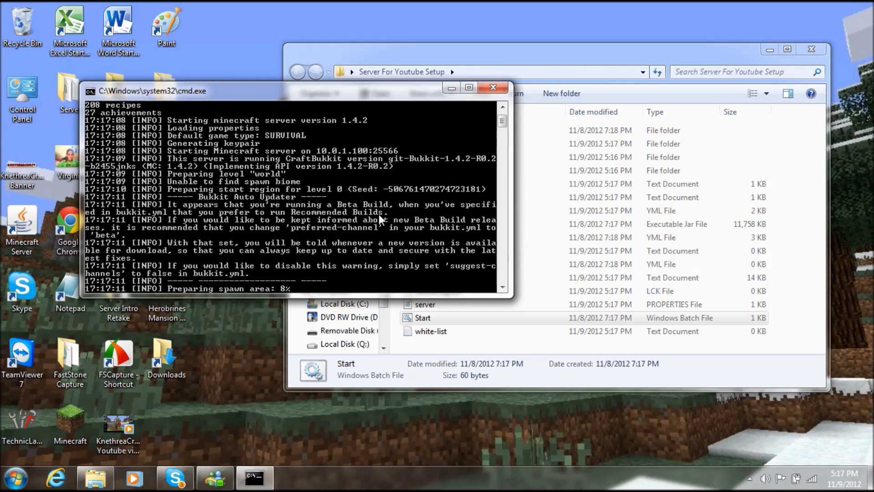
pyautogui.scroll(7, 377, 208)
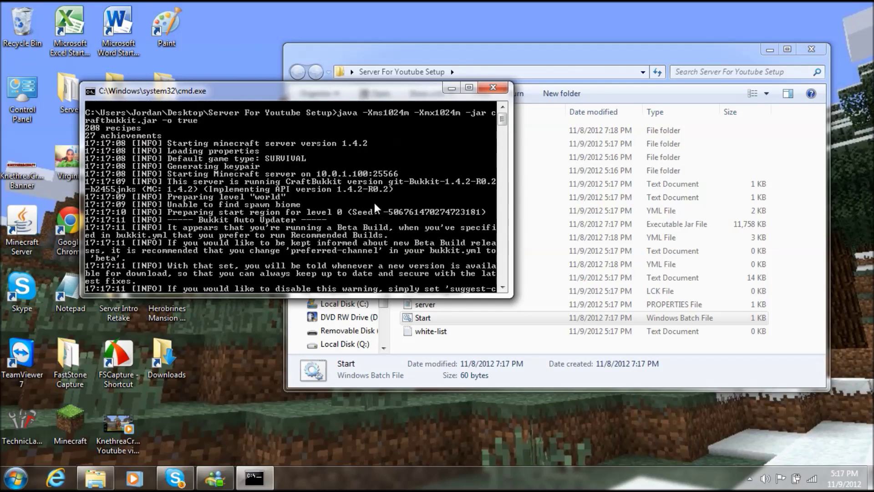
pyautogui.scroll(-12, 375, 204)
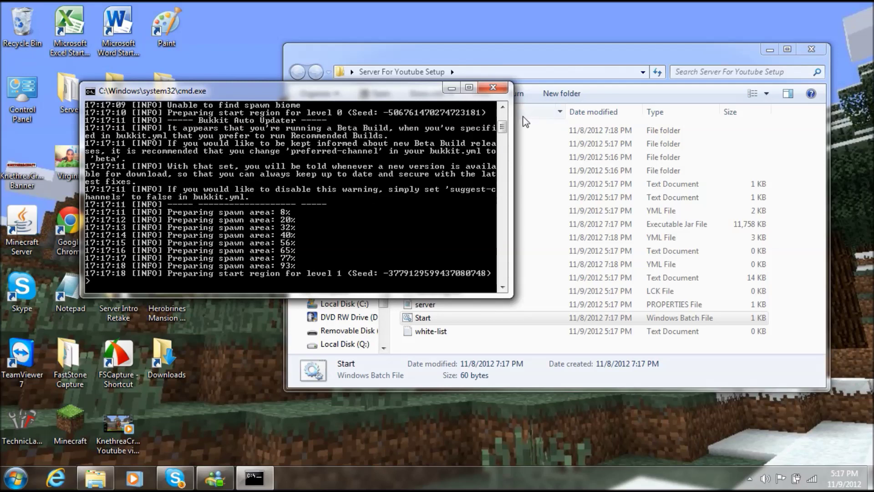
pyautogui.scroll(-5, 436, 147)
pyautogui.click(452, 87)
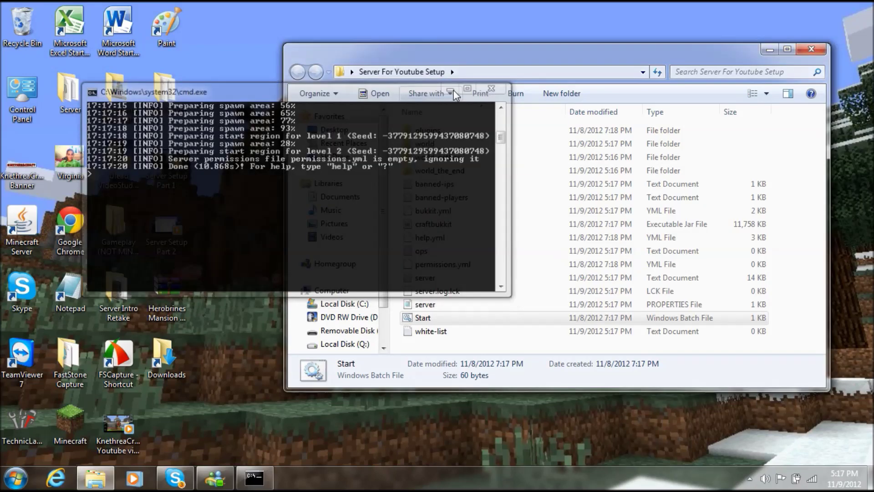
pyautogui.moveTo(293, 430); pyautogui.dragTo(392, 424)
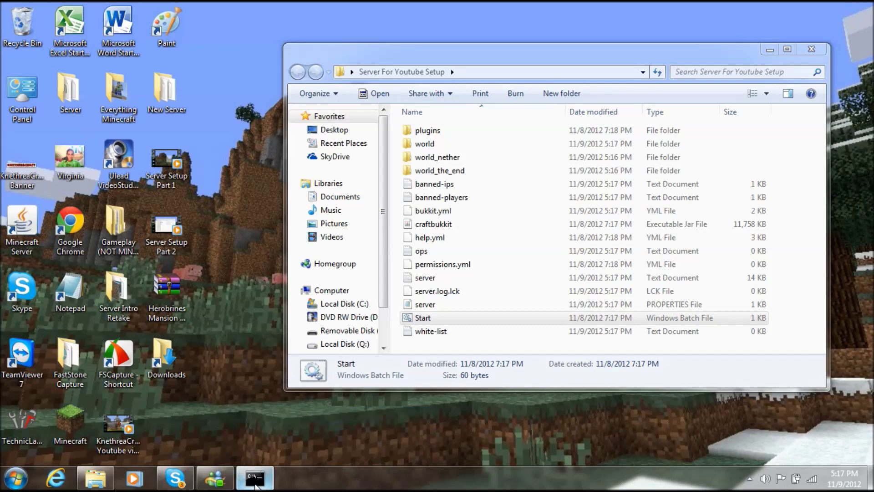
# Restore the server console and grant operator status to your own player name with the op command
pyautogui.click(254, 477)
pyautogui.moveTo(345, 96); pyautogui.dragTo(261, 266)
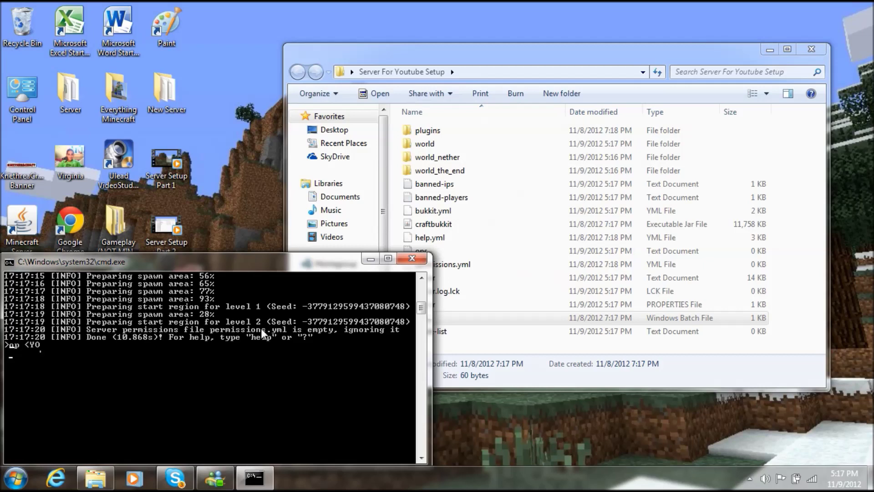
pyautogui.write('AME')
pyautogui.press('BackSpace')
pyautogui.press('BackSpace')
pyautogui.press('BackSpace')
pyautogui.press('BackSpace')
pyautogui.press('BackSpace')
pyautogui.press('BackSpace')
pyautogui.press('BackSpace')
pyautogui.press('Return')
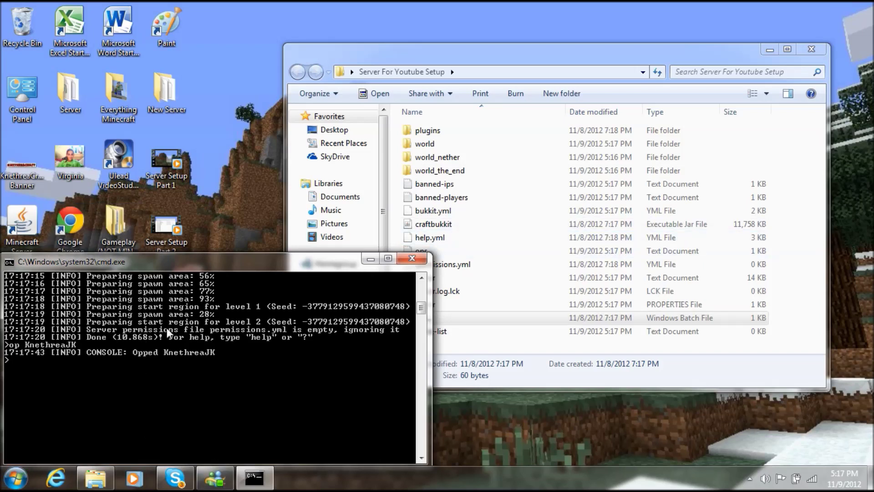
pyautogui.write('gamemode =')
pyautogui.press('BackSpace')
pyautogui.press('BackSpace')
pyautogui.press('BackSpace')
pyautogui.press('BackSpace')
pyautogui.press('BackSpace')
pyautogui.press('BackSpace')
pyautogui.press('BackSpace')
pyautogui.press('BackSpace')
pyautogui.press('BackSpace')
pyautogui.press('BackSpace')
pyautogui.press('BackSpace')
pyautogui.press('BackSpace')
pyautogui.press('BackSpace')
pyautogui.press('BackSpace')
pyautogui.write('as')
pyautogui.press('BackSpace')
pyautogui.press('BackSpace')
# Shut down the server with the stop command and dismiss its console window
pyautogui.write('stop')
pyautogui.press('Return')
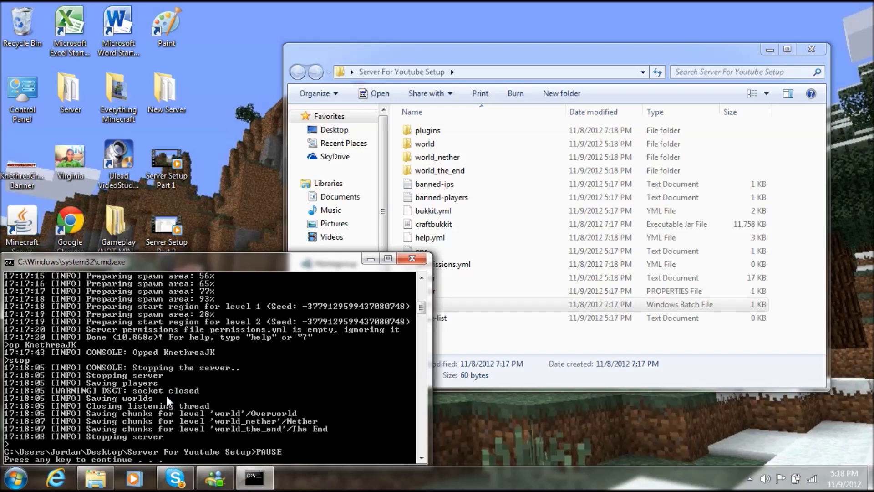
pyautogui.press('Return')
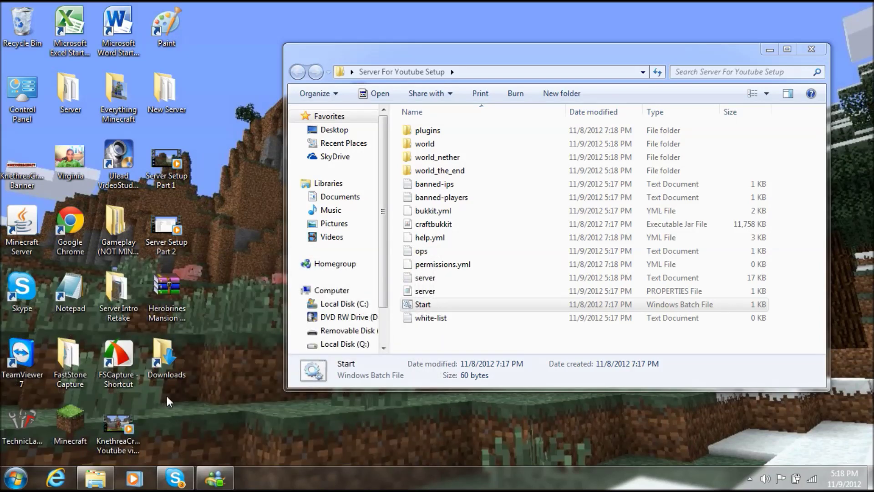
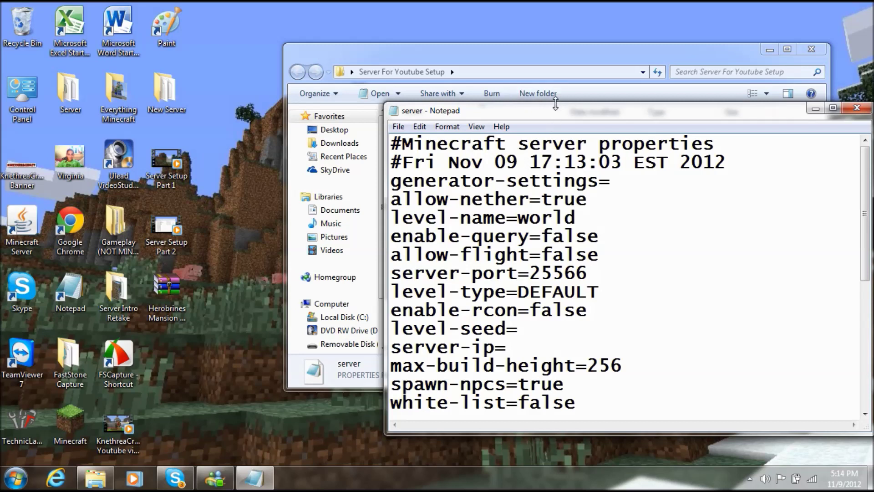
# Set server-ip to 10.0.1.100 in the server properties file, then close the file and save the changes
pyautogui.write('10.0.1.1')
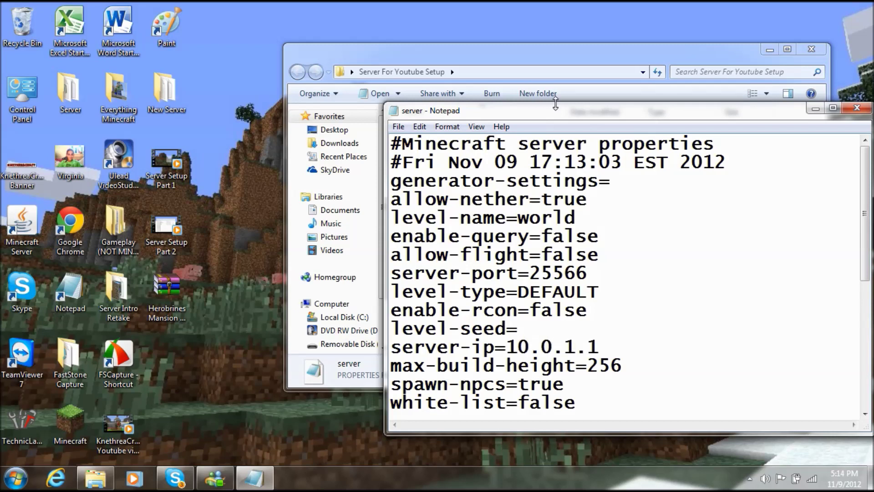
pyautogui.press('BackSpace')
pyautogui.write('100')
pyautogui.click(857, 108)
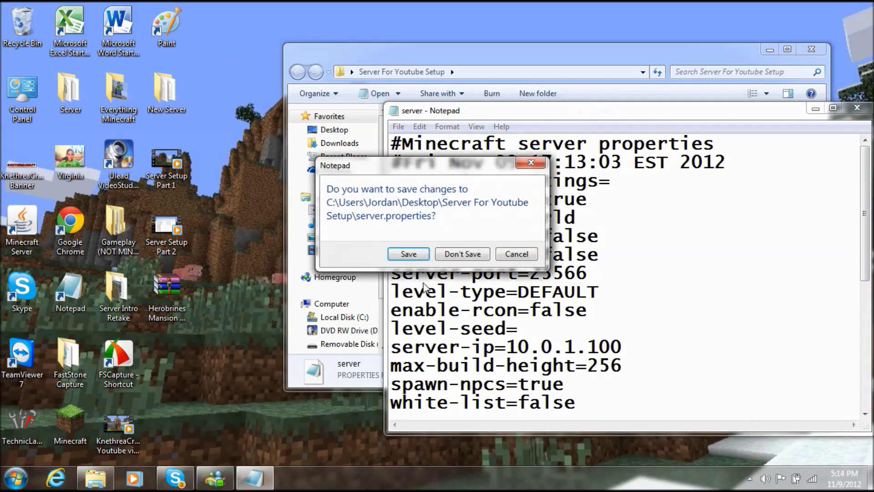
pyautogui.click(415, 258)
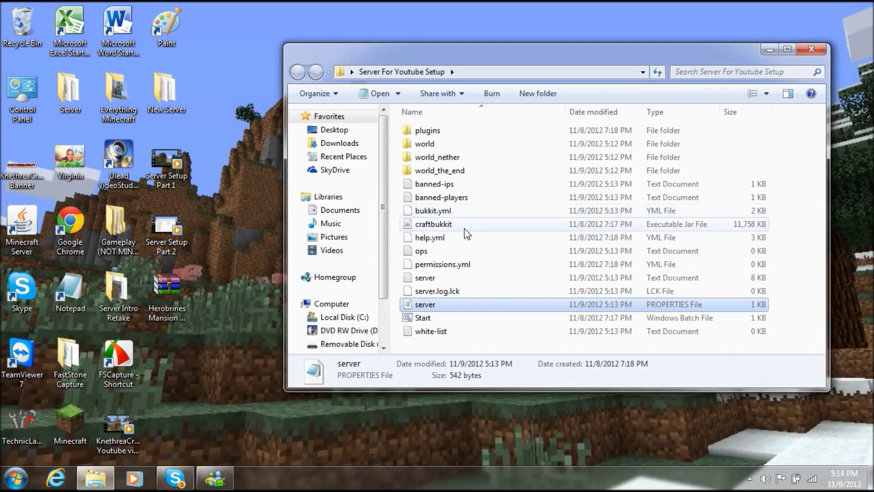
# Start the server with the Start batch file, move its console aside and launch Minecraft
pyautogui.doubleClick(424, 317)
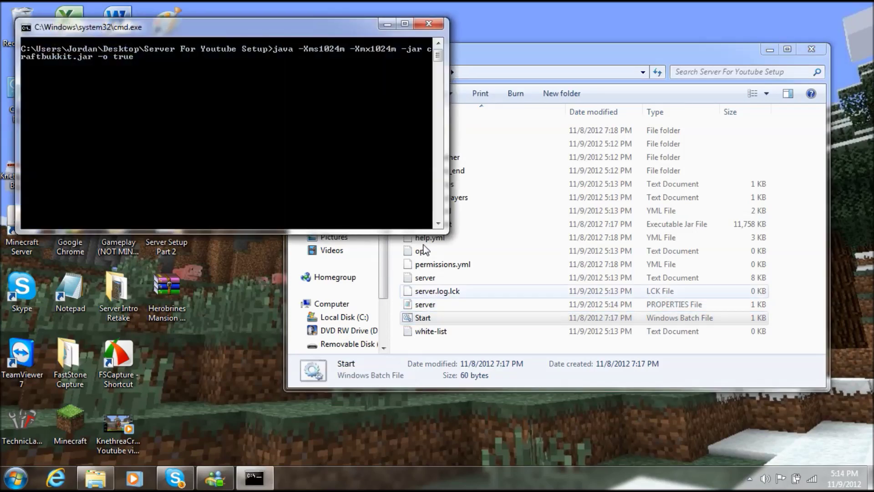
pyautogui.moveTo(368, 35); pyautogui.dragTo(798, 18)
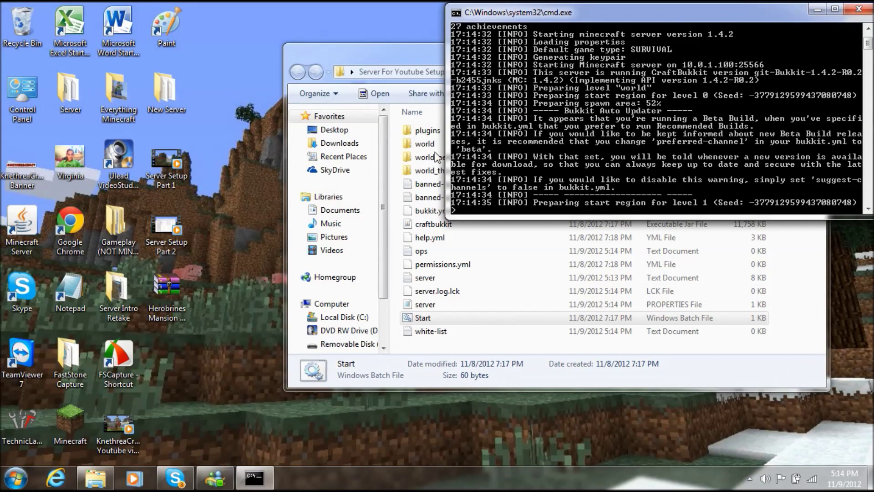
pyautogui.doubleClick(74, 426)
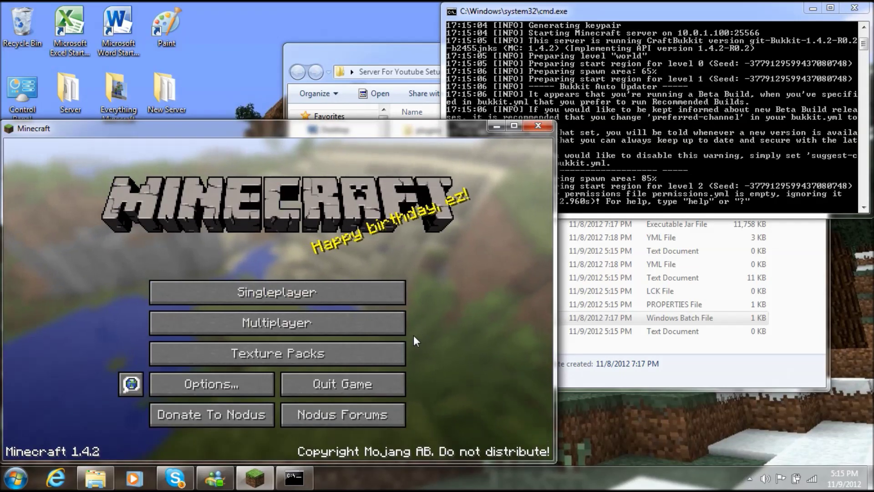
# Add a new multiplayer server entry in Minecraft and name it "Sup youtube"
pyautogui.click(384, 330)
pyautogui.click(390, 401)
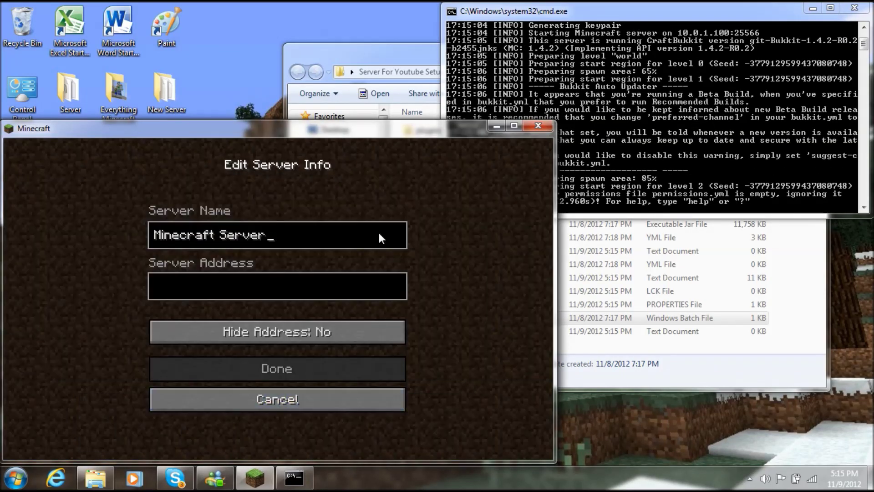
pyautogui.press('BackSpace')
pyautogui.press('BackSpace')
pyautogui.press('BackSpace')
pyautogui.press('BackSpace')
pyautogui.press('BackSpace')
pyautogui.press('BackSpace')
pyautogui.press('BackSpace')
pyautogui.press('BackSpace')
pyautogui.press('BackSpace')
pyautogui.press('BackSpace')
pyautogui.press('BackSpace')
pyautogui.press('BackSpace')
pyautogui.press('BackSpace')
pyautogui.press('BackSpace')
pyautogui.press('BackSpace')
pyautogui.press('BackSpace')
pyautogui.write('Y')
pyautogui.write('Sup youtube')
pyautogui.press('Tab')
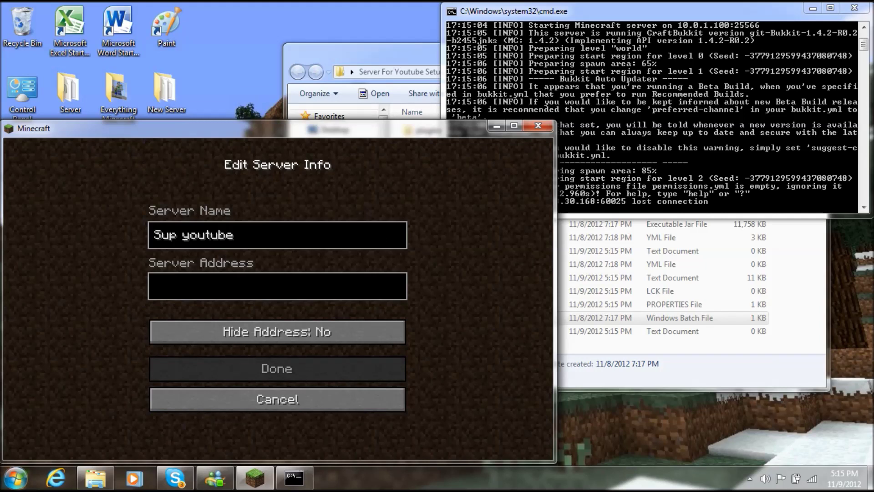
# Look up the public IP address in Google Chrome by searching Google for "Whats my ip", then close the browser
pyautogui.click(16, 478)
pyautogui.click(90, 161)
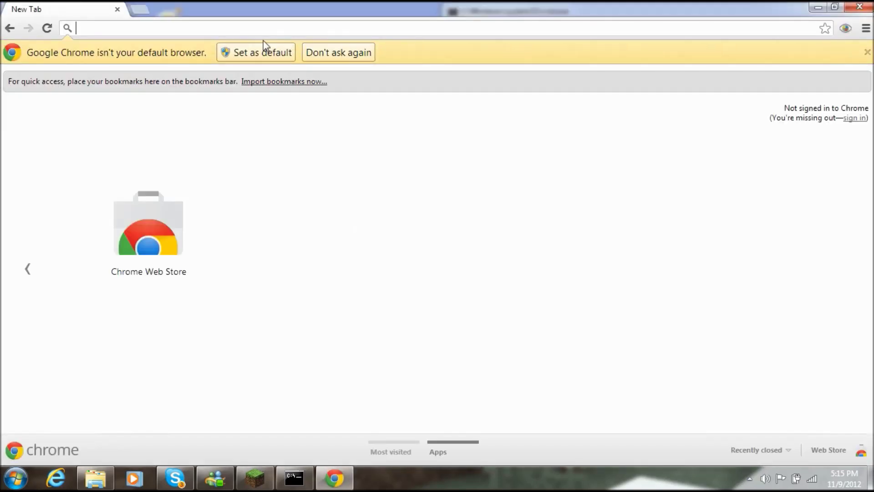
pyautogui.write('google.com')
pyautogui.press('Return')
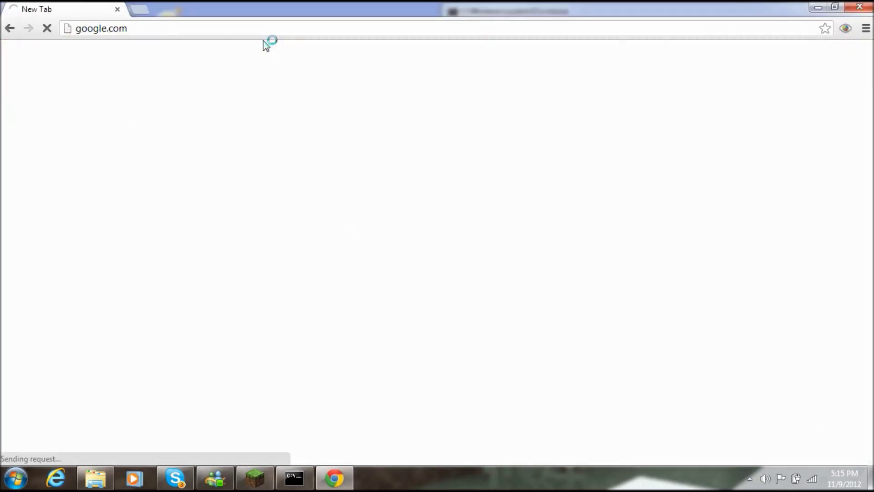
pyautogui.write('Whats my ipo')
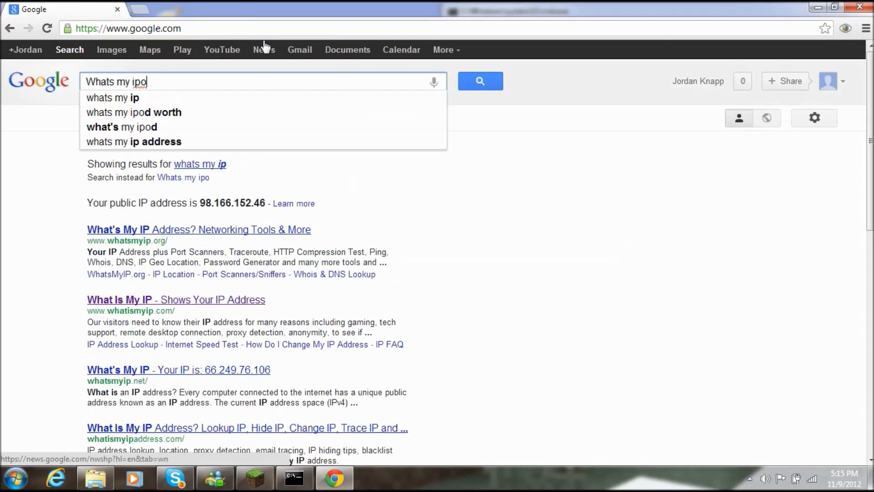
pyautogui.press('BackSpace')
pyautogui.moveTo(200, 168); pyautogui.dragTo(259, 161)
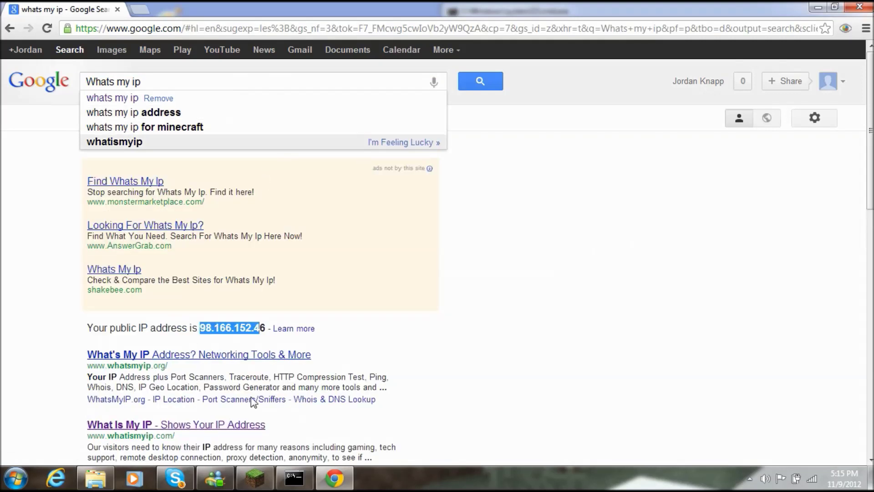
pyautogui.click(232, 325)
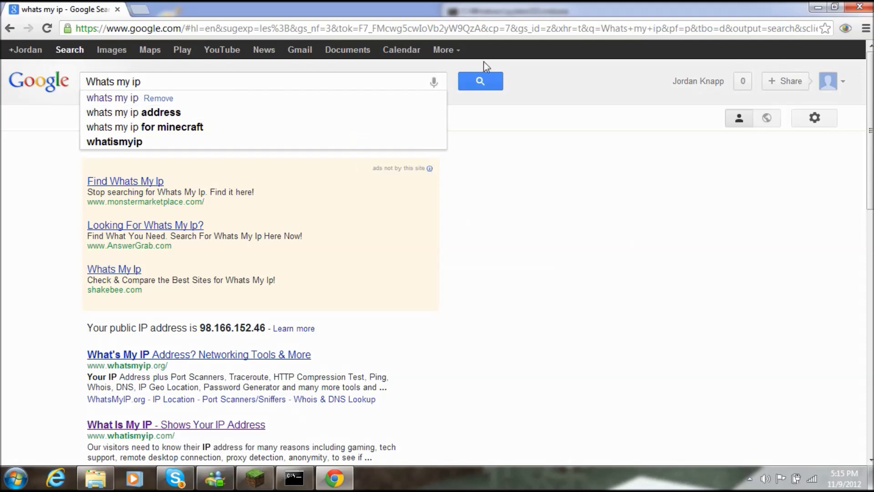
pyautogui.click(860, 6)
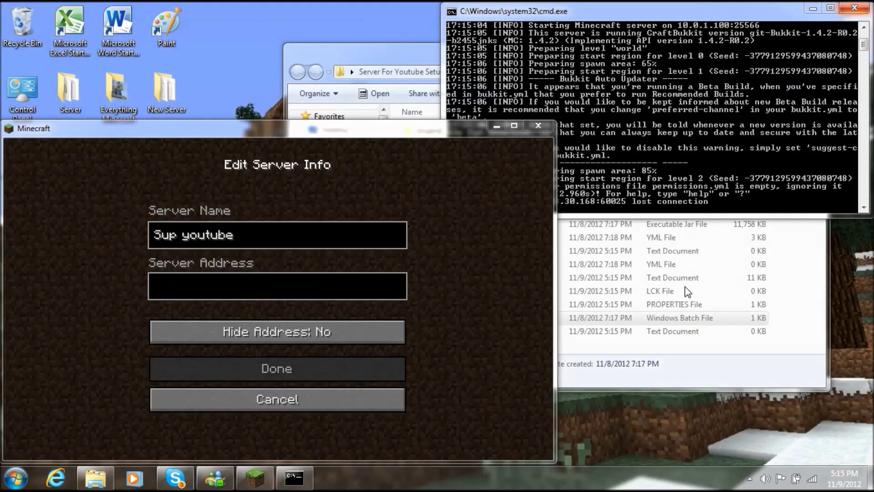
# Enter the public IP address with port 25565 as the server address, save the entry and join the server
pyautogui.click(358, 288)
pyautogui.write('98.15')
pyautogui.press('BackSpace')
pyautogui.write('66.152.')
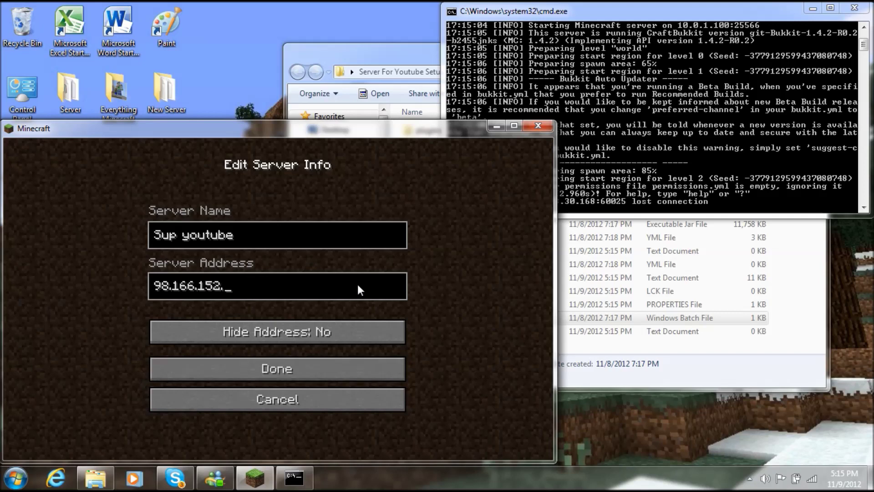
pyautogui.write('46:25565')
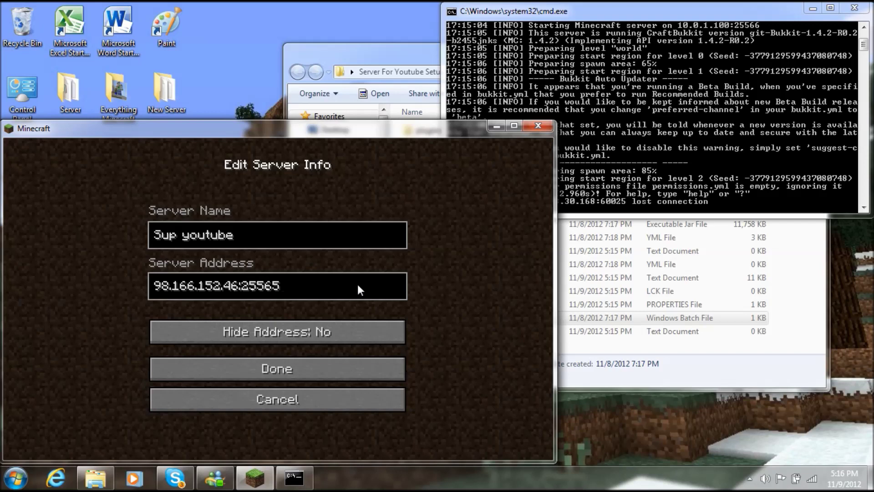
pyautogui.press('Return')
pyautogui.press('Return')
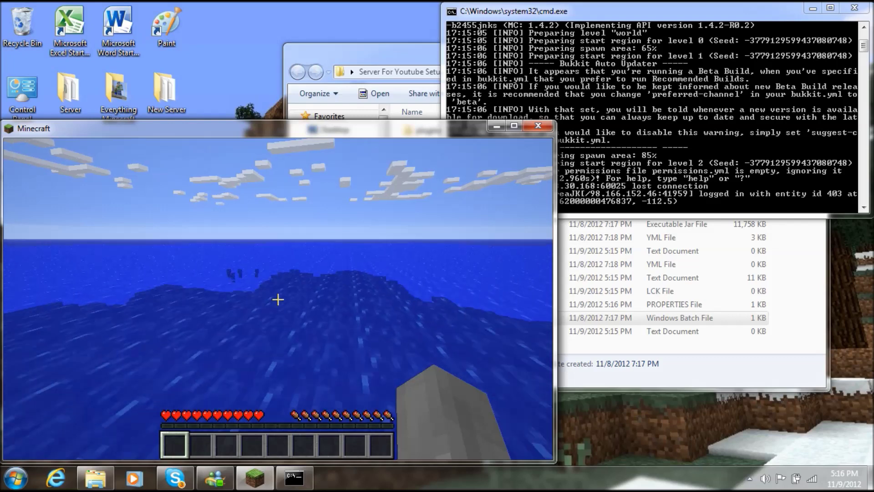
# Disconnect from the server and close the Minecraft window
pyautogui.press('Escape')
pyautogui.click(279, 361)
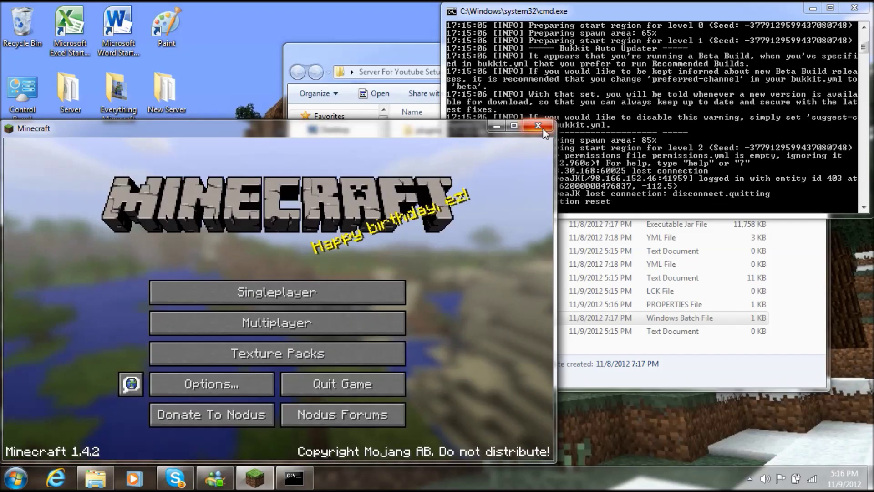
pyautogui.click(538, 126)
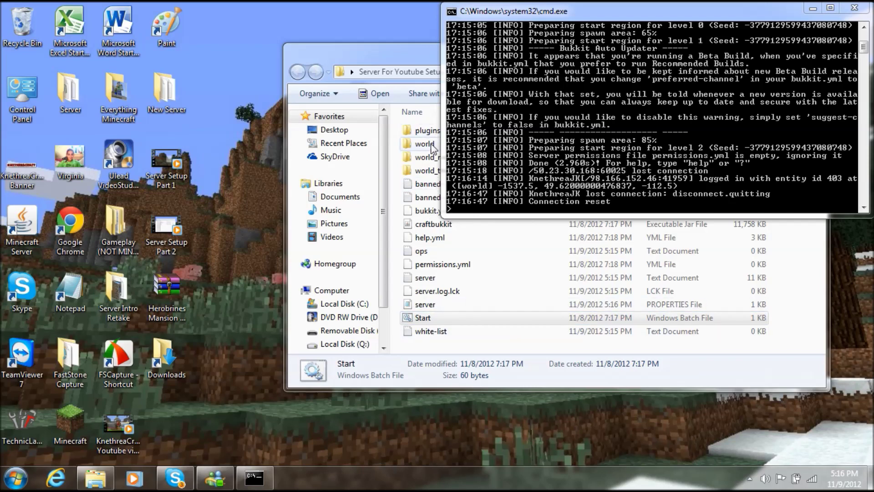
# Stop the running server from its console with the stop command and close the console window
pyautogui.click(522, 128)
pyautogui.write('stop')
pyautogui.press('Return')
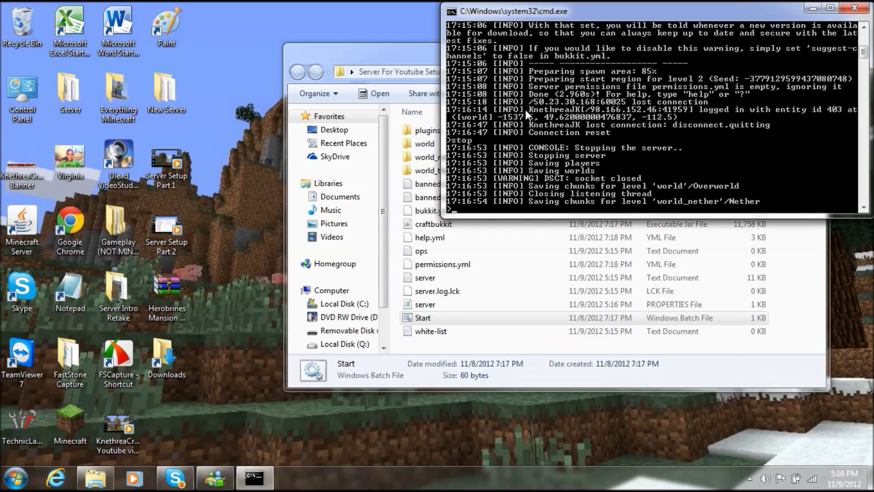
pyautogui.press('Return')
pyautogui.press('Return')
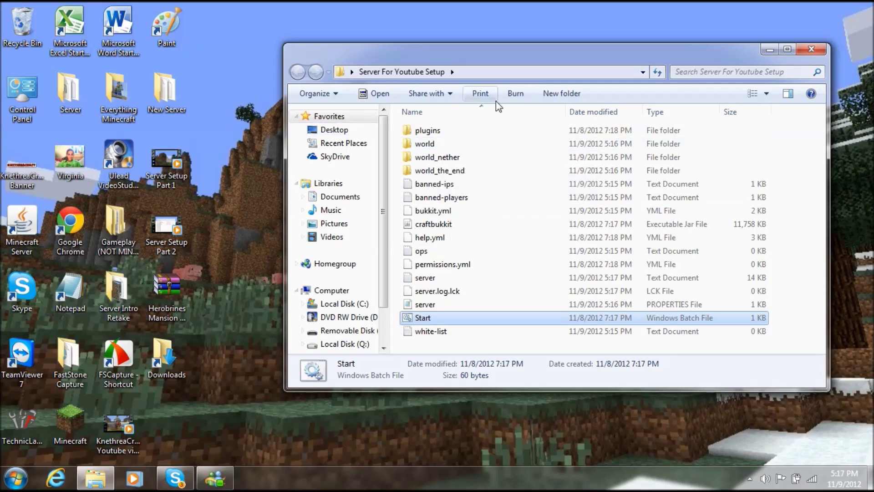
# Move the world folder to the Recycle Bin and rerun the Start batch file to generate a new world
pyautogui.moveTo(429, 150); pyautogui.dragTo(22, 26)
pyautogui.doubleClick(500, 304)
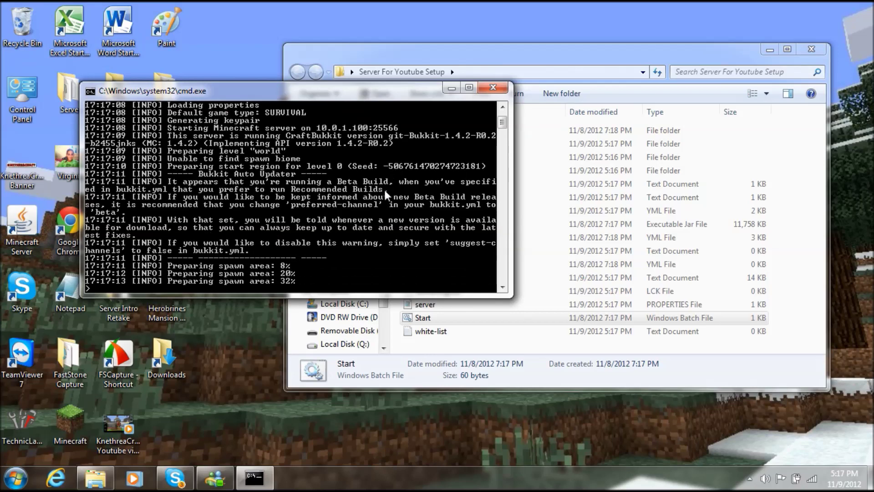
pyautogui.scroll(-6, 381, 194)
pyautogui.scroll(3, 378, 212)
pyautogui.scroll(-5, 376, 205)
pyautogui.scroll(7, 377, 205)
pyautogui.scroll(-8, 375, 203)
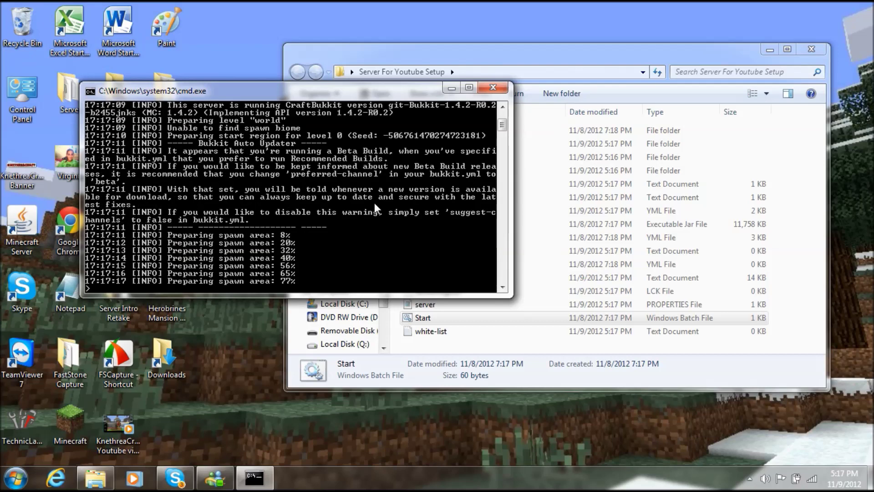
pyautogui.scroll(6, 375, 203)
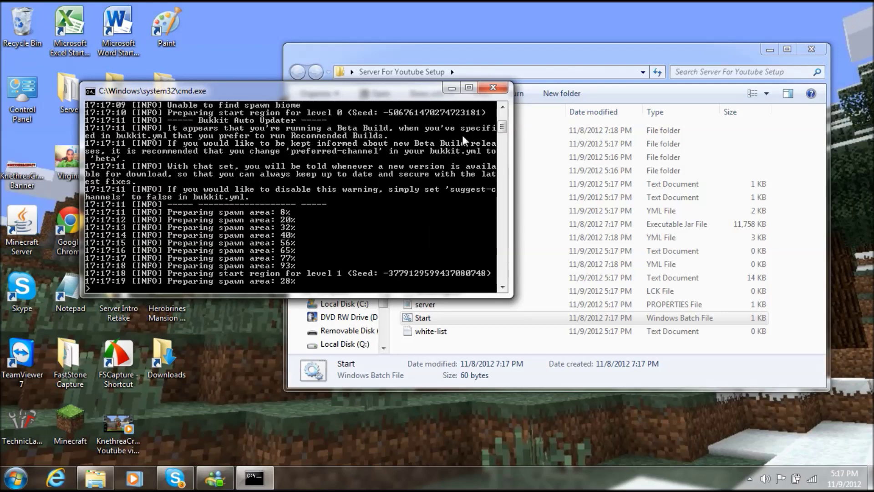
pyautogui.scroll(-6, 435, 147)
pyautogui.click(454, 88)
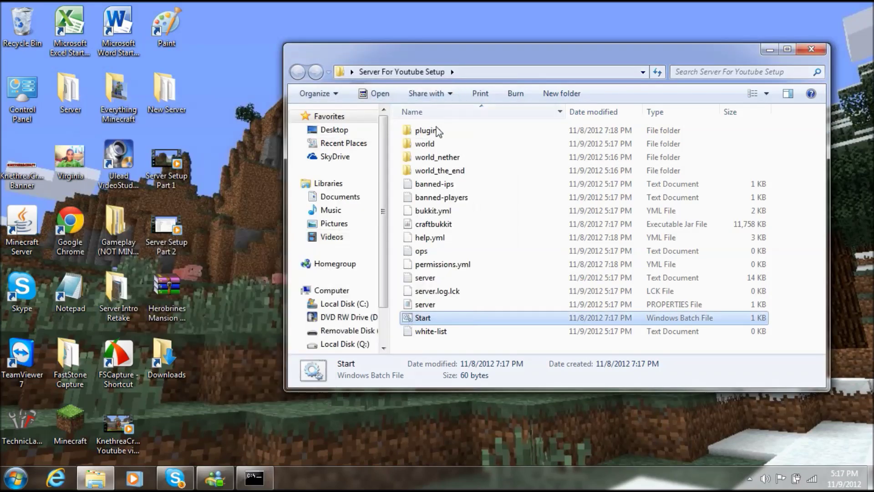
pyautogui.moveTo(294, 430)
pyautogui.mouseDown()
pyautogui.moveTo(380, 440)
pyautogui.moveTo(401, 408)
pyautogui.moveTo(310, 426)
pyautogui.mouseUp()
# Restore the server console, move it clear of the file list and grant your own player name operator status with the op command
pyautogui.click(257, 478)
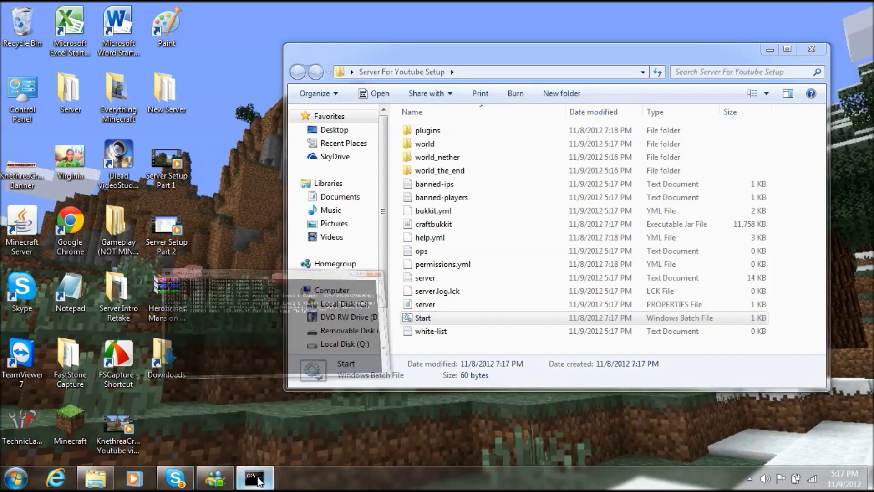
pyautogui.moveTo(340, 101); pyautogui.dragTo(264, 262)
pyautogui.scroll(9, 259, 339)
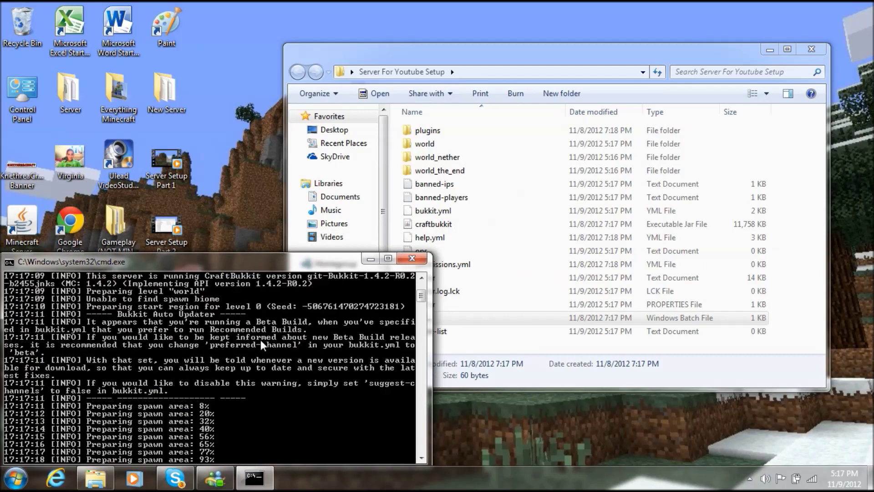
pyautogui.scroll(-7, 261, 340)
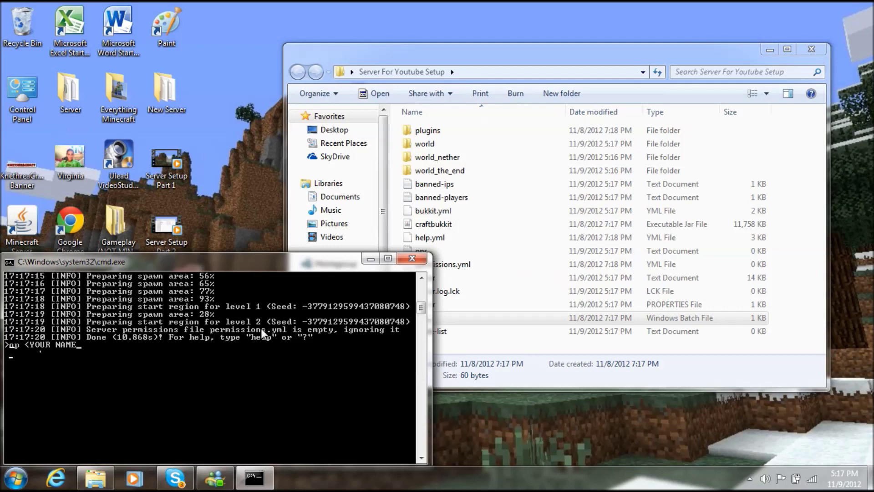
pyautogui.press('BackSpace')
pyautogui.press('BackSpace')
pyautogui.press('BackSpace')
pyautogui.press('BackSpace')
pyautogui.press('BackSpace')
pyautogui.press('BackSpace')
pyautogui.press('BackSpace')
pyautogui.press('BackSpace')
pyautogui.press('BackSpace')
pyautogui.write('KnethreaJK')
pyautogui.press('Return')
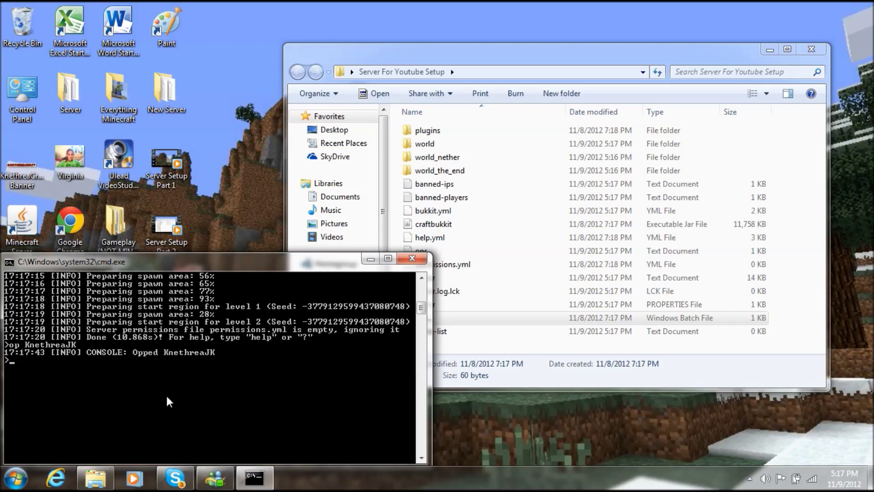
pyautogui.write('emode c')
pyautogui.press('BackSpace')
pyautogui.press('BackSpace')
pyautogui.press('BackSpace')
pyautogui.press('BackSpace')
pyautogui.press('BackSpace')
# Shut down the server from its console with the stop command
pyautogui.press('Return')
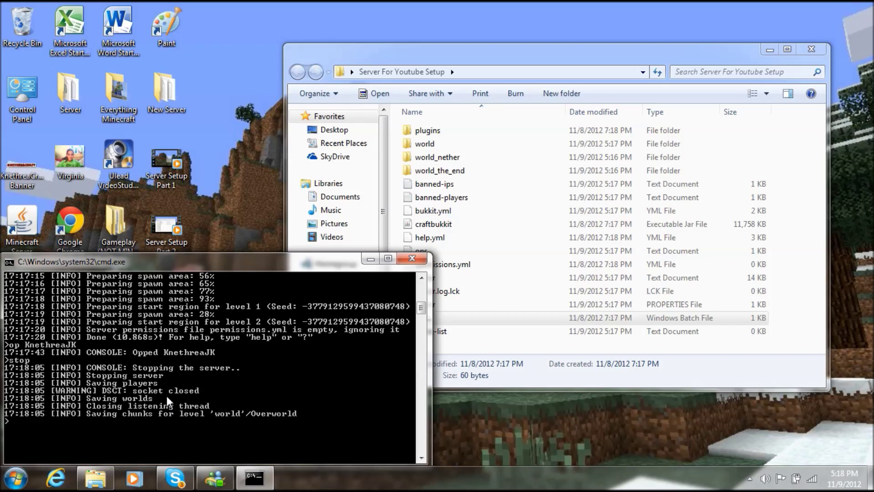